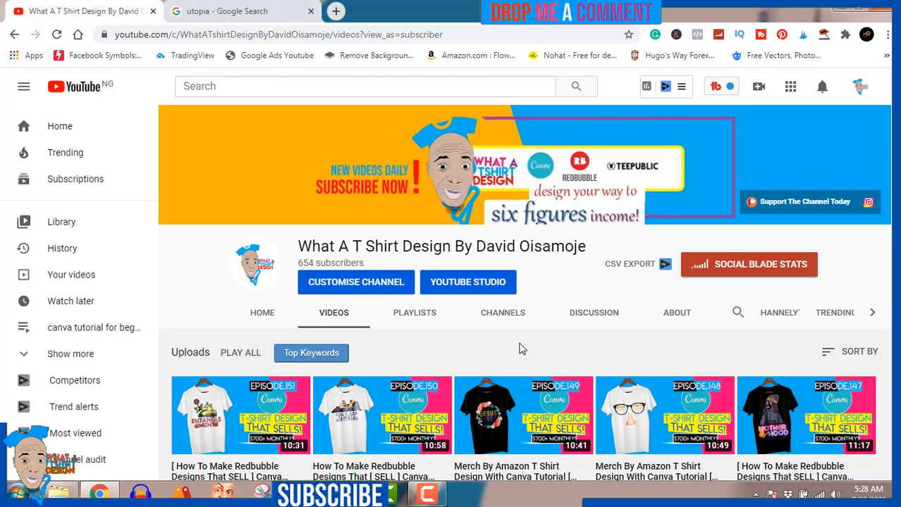
{"action": "scroll", "coordinate": [520, 349], "scroll_direction": "down", "scroll_amount": 9}
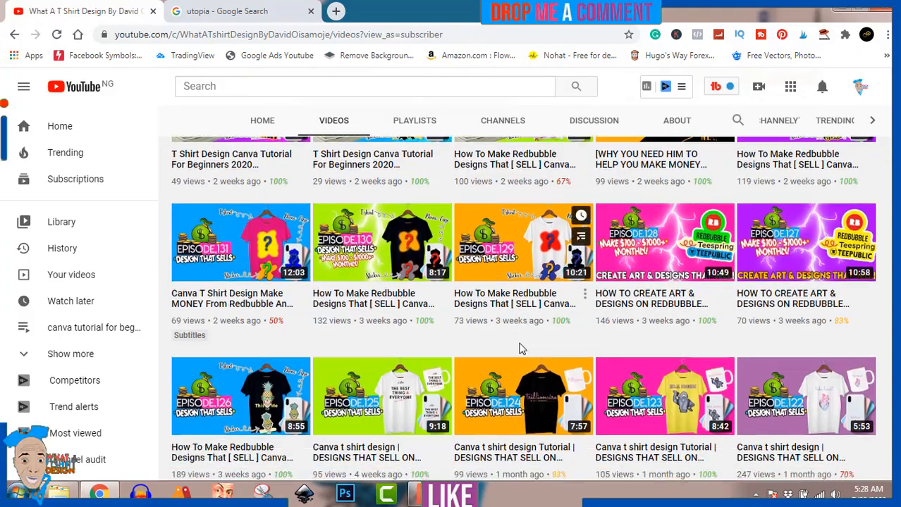
{"action": "scroll", "coordinate": [520, 348], "scroll_direction": "down", "scroll_amount": 5}
{"action": "scroll", "coordinate": [520, 348], "scroll_direction": "up", "scroll_amount": 10}
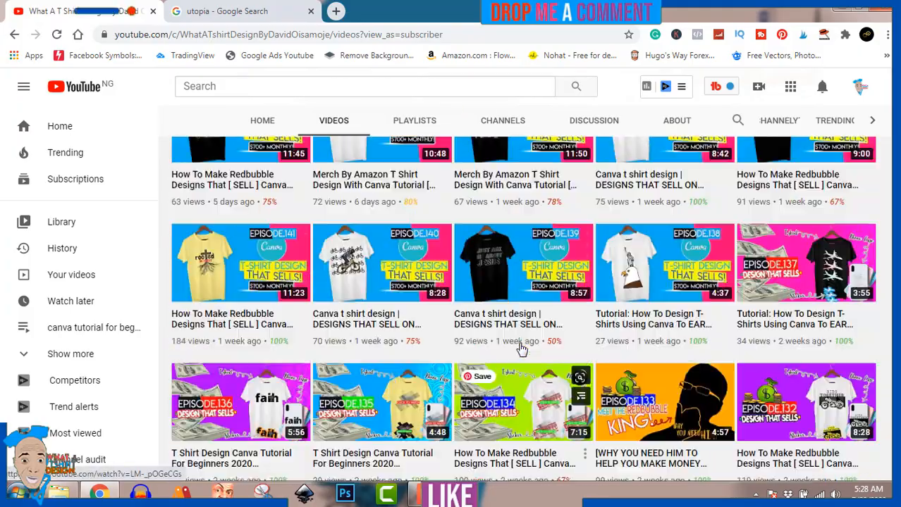
{"action": "scroll", "coordinate": [520, 349], "scroll_direction": "up", "scroll_amount": 6}
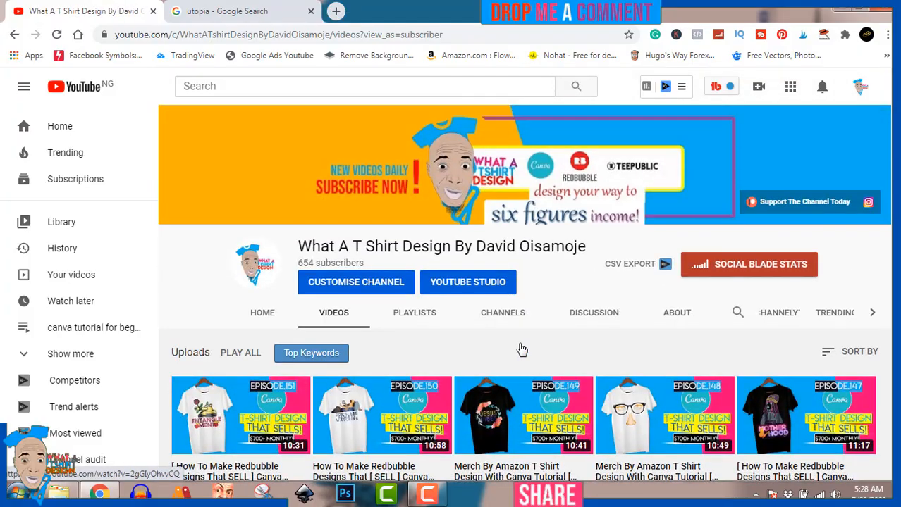
{"action": "scroll", "coordinate": [520, 348], "scroll_direction": "down", "scroll_amount": 2}
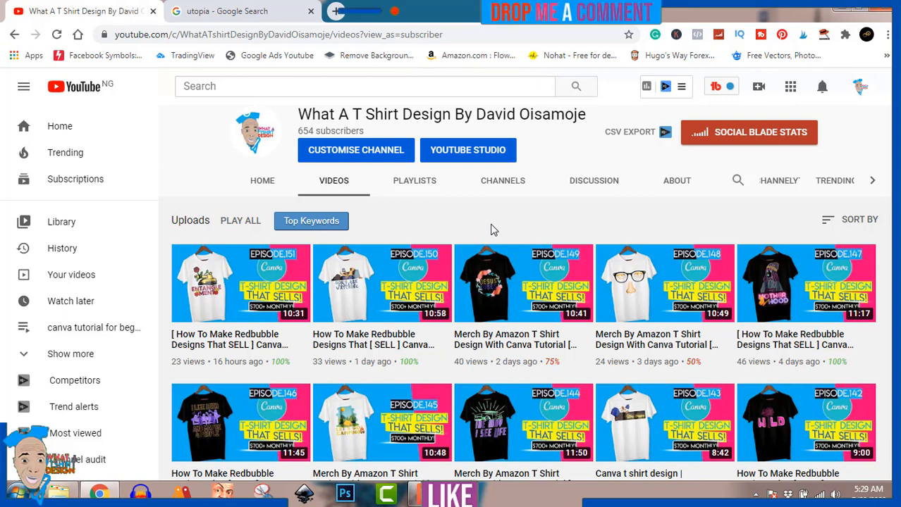
{"action": "scroll", "coordinate": [492, 230], "scroll_direction": "up", "scroll_amount": 2}
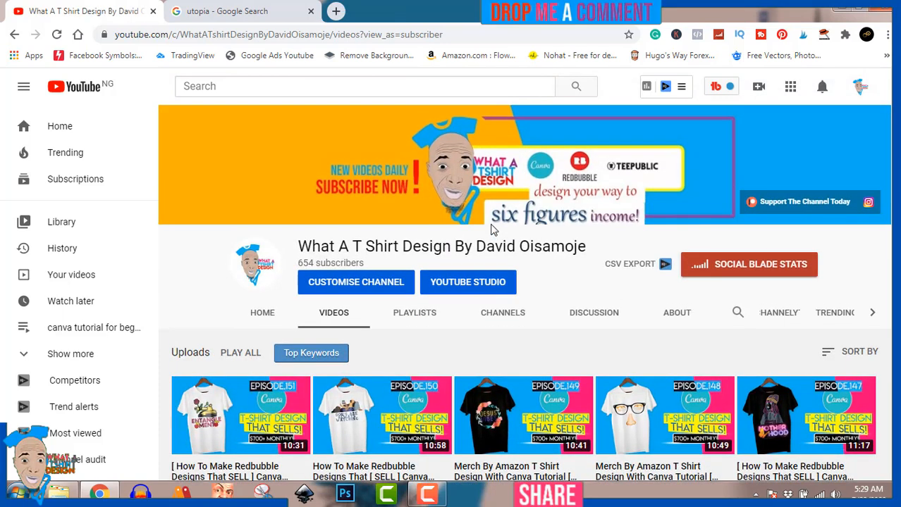
Step: Open Canva in a new browser tab and create a custom design of 4500 × 5400 px
{"action": "left_click", "coordinate": [336, 12]}
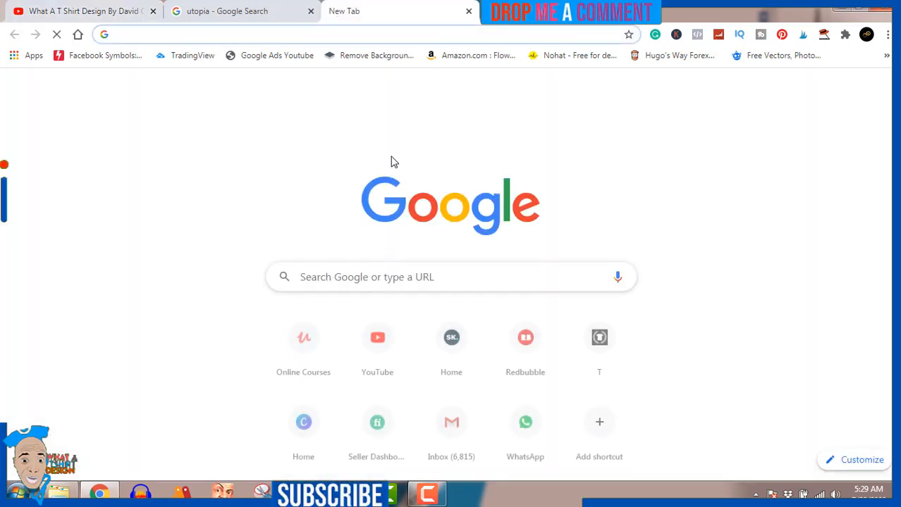
{"action": "left_click", "coordinate": [304, 424]}
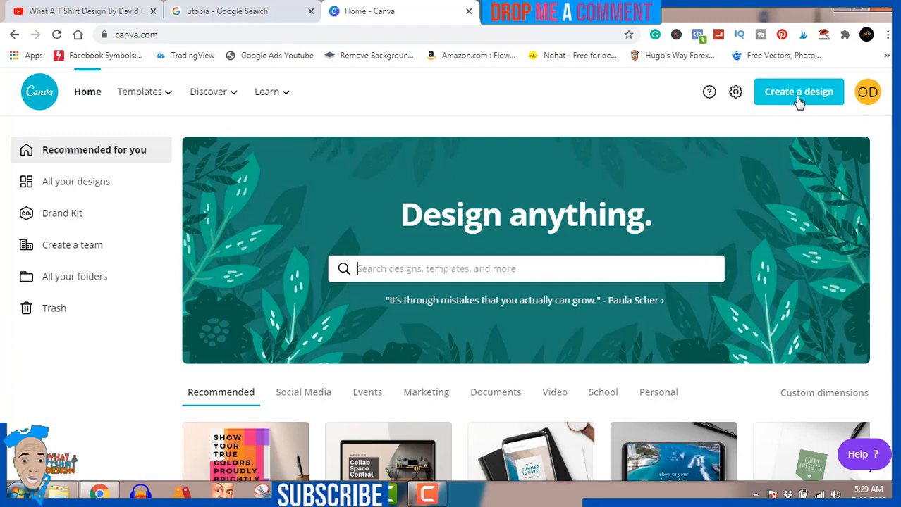
{"action": "left_click", "coordinate": [798, 102]}
{"action": "left_click", "coordinate": [698, 157]}
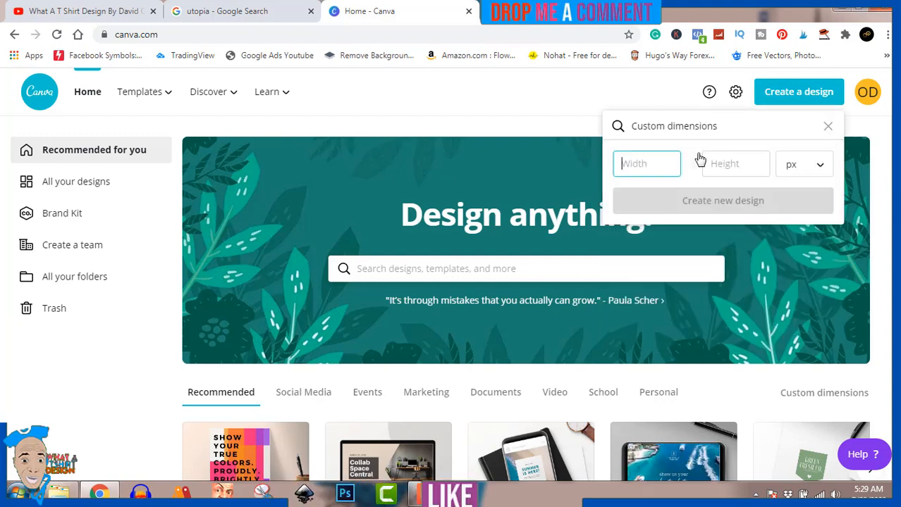
{"action": "type", "text": "4500"}
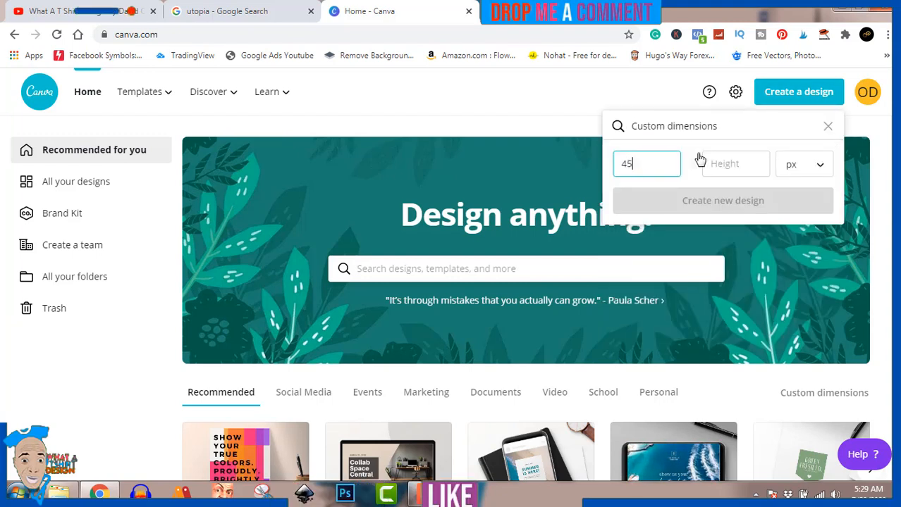
{"action": "left_click", "coordinate": [716, 161]}
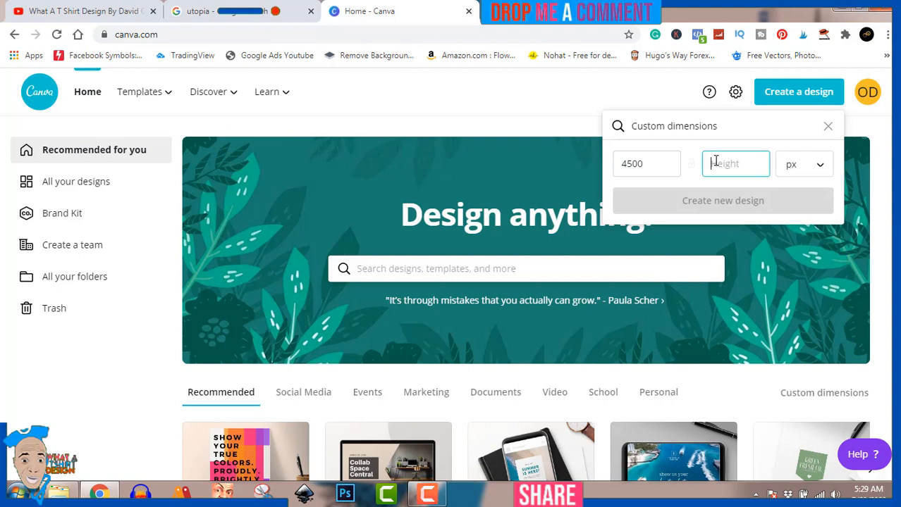
{"action": "type", "text": "5400"}
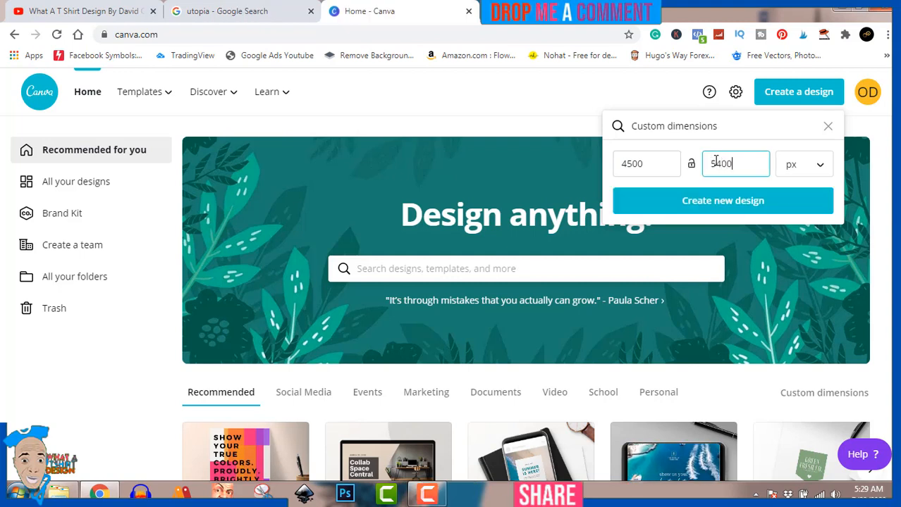
{"action": "left_click", "coordinate": [730, 203]}
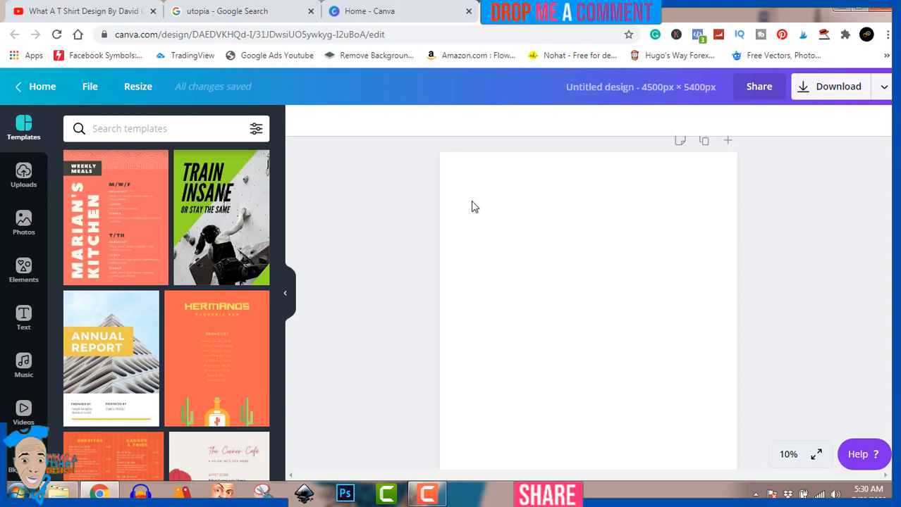
Step: Search the design elements for "skeleton"
{"action": "mouse_move", "coordinate": [154, 190]}
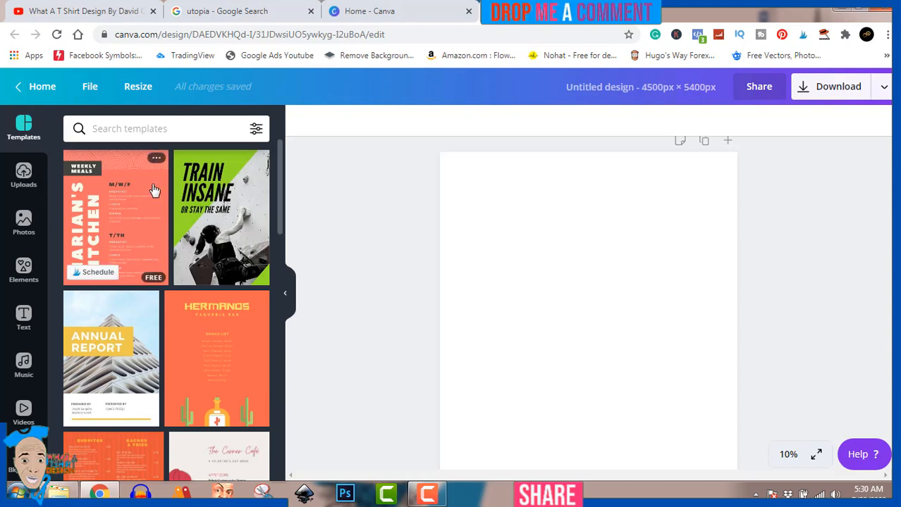
{"action": "left_click", "coordinate": [22, 272]}
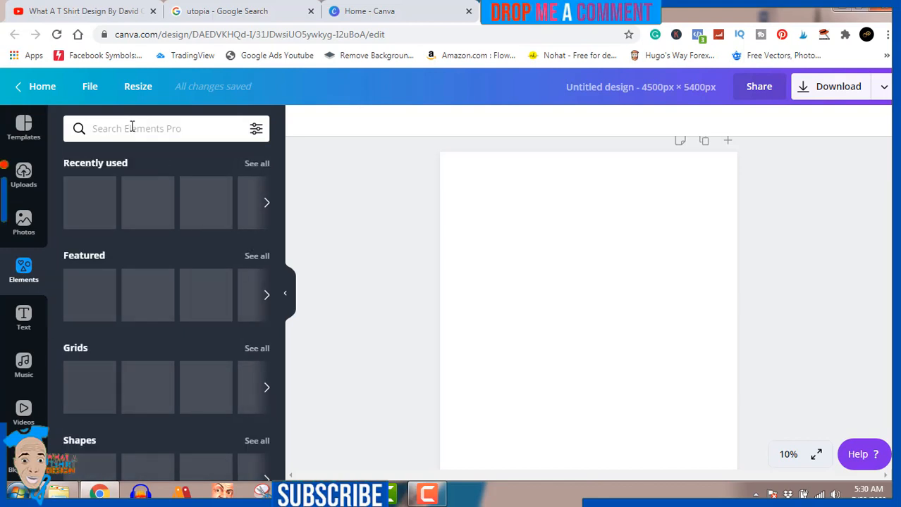
{"action": "left_click", "coordinate": [133, 128]}
{"action": "left_click", "coordinate": [123, 196]}
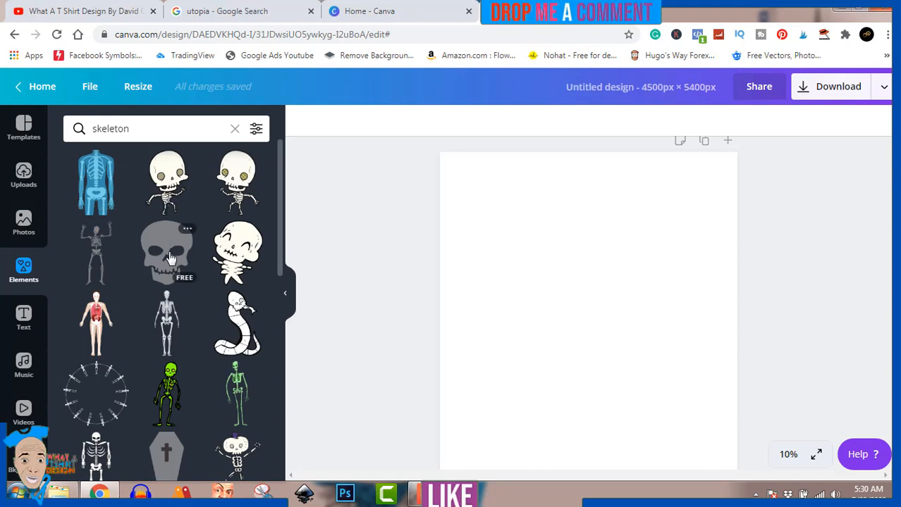
Step: Add the graphic of the skeleton holding its own head at arm's length to the page
{"action": "scroll", "coordinate": [169, 258], "scroll_direction": "down", "scroll_amount": 5}
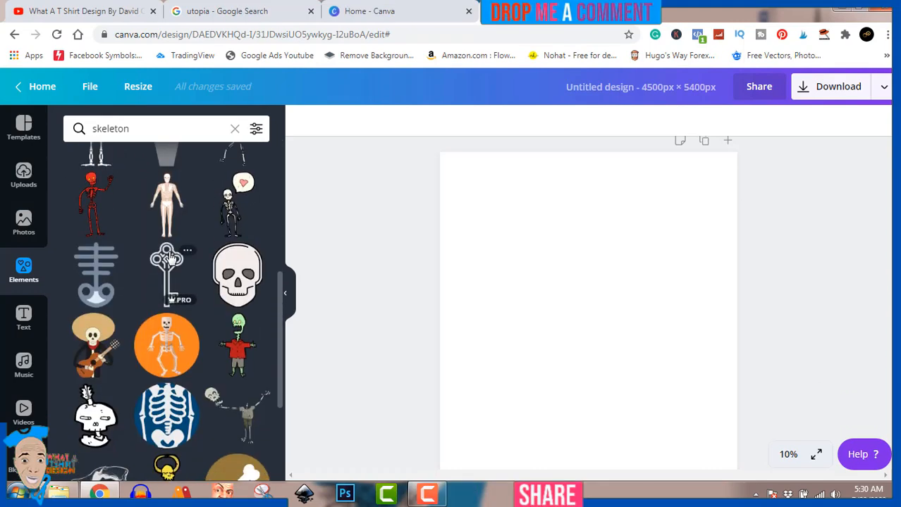
{"action": "scroll", "coordinate": [169, 258], "scroll_direction": "down", "scroll_amount": 3}
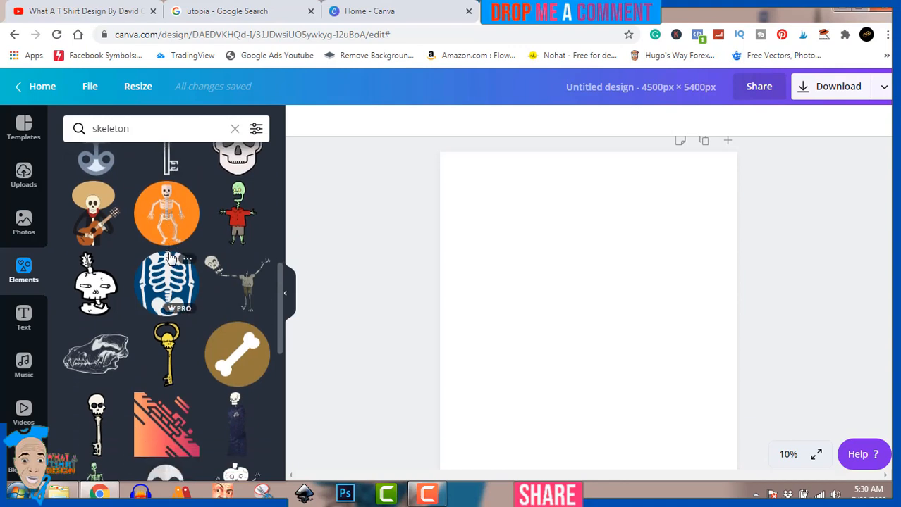
{"action": "left_click", "coordinate": [243, 281]}
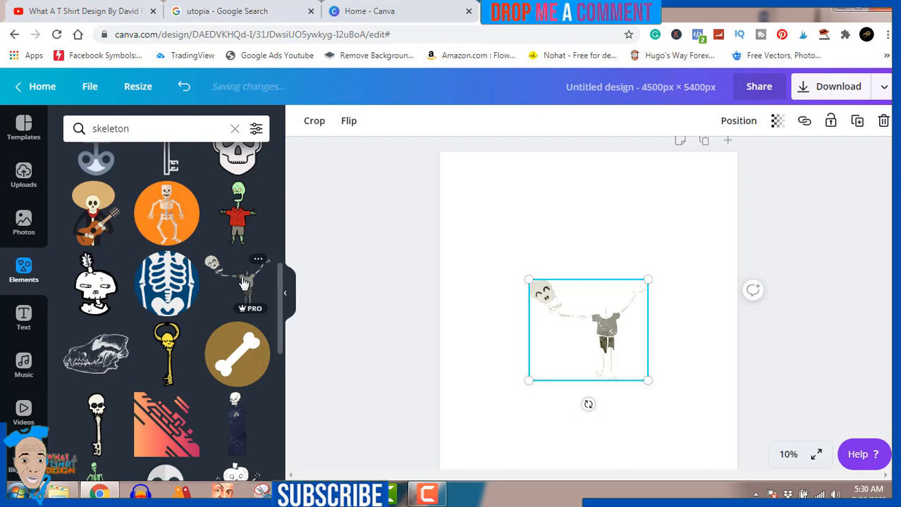
{"action": "mouse_move", "coordinate": [252, 309]}
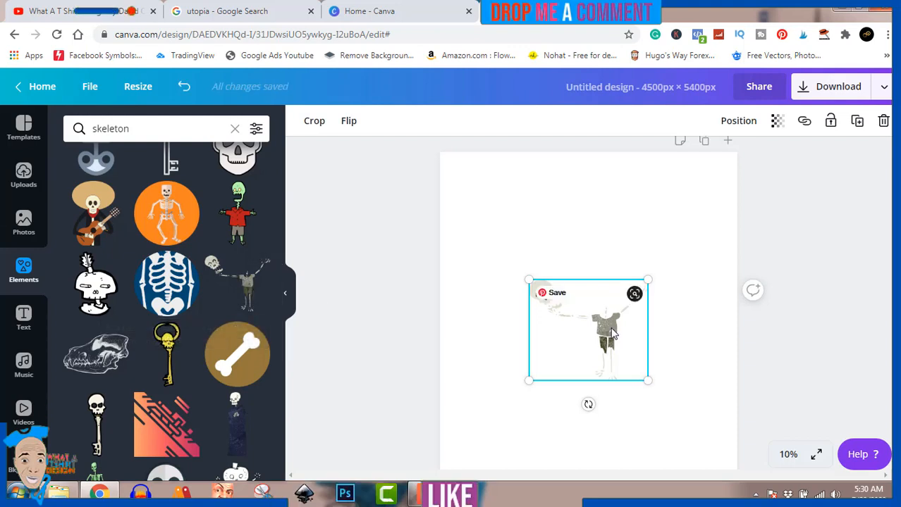
{"action": "left_click", "coordinate": [808, 258]}
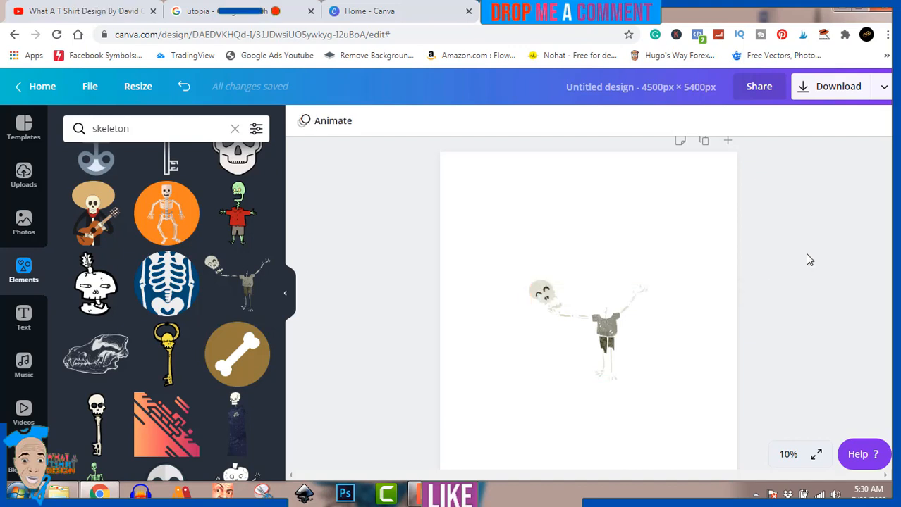
{"action": "left_click", "coordinate": [603, 334]}
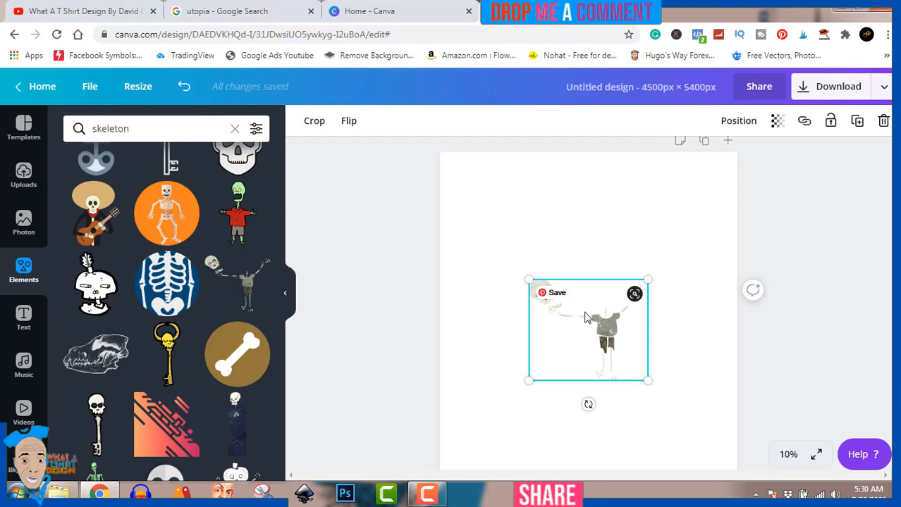
Step: Set the page background colour to black
{"action": "left_click", "coordinate": [511, 206]}
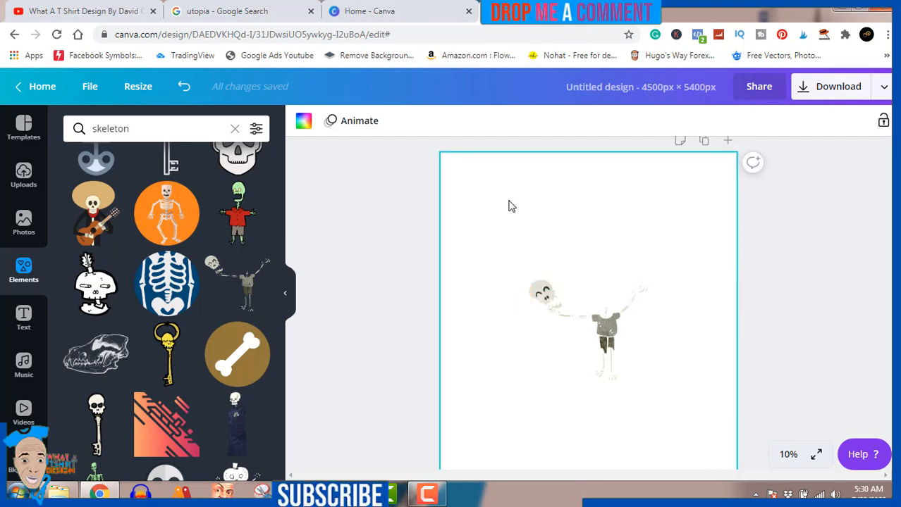
{"action": "left_click", "coordinate": [302, 125]}
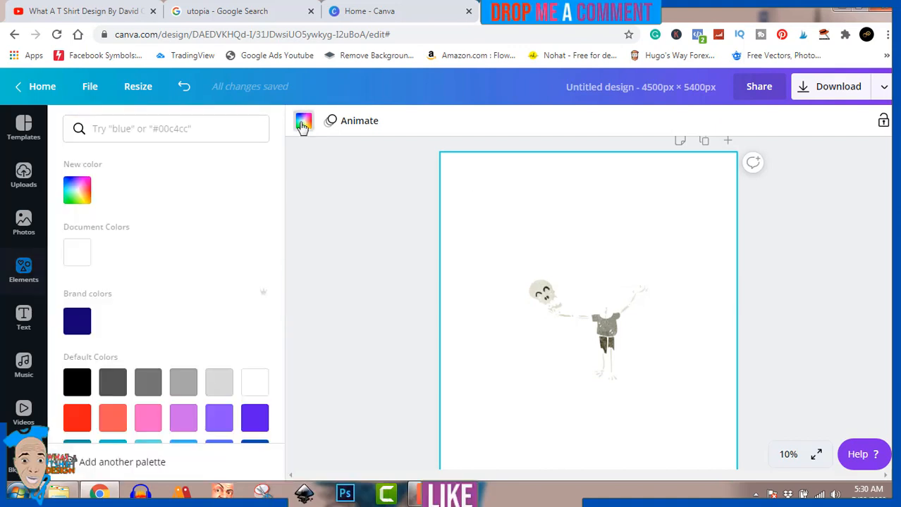
{"action": "left_click", "coordinate": [83, 389]}
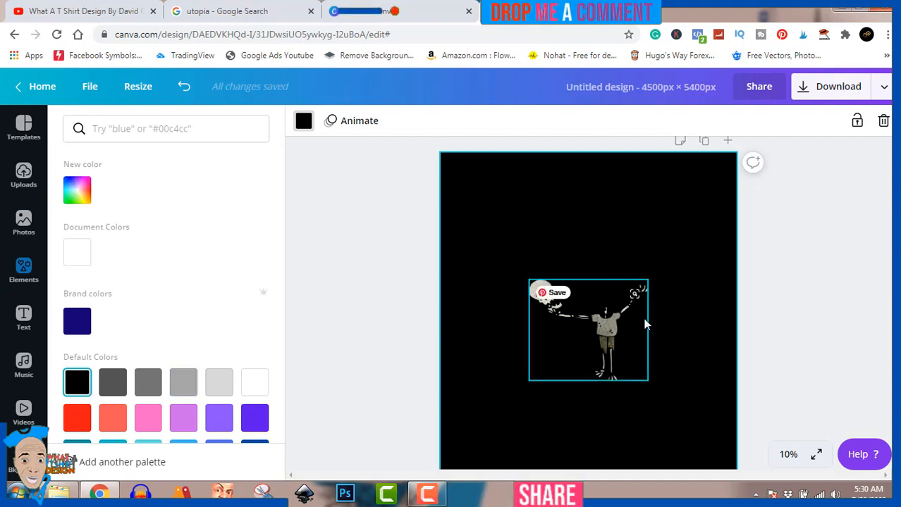
Step: Delete the skeleton holding its head and add the dancing skeleton with the red shirt and grey shorts instead
{"action": "left_click", "coordinate": [615, 329]}
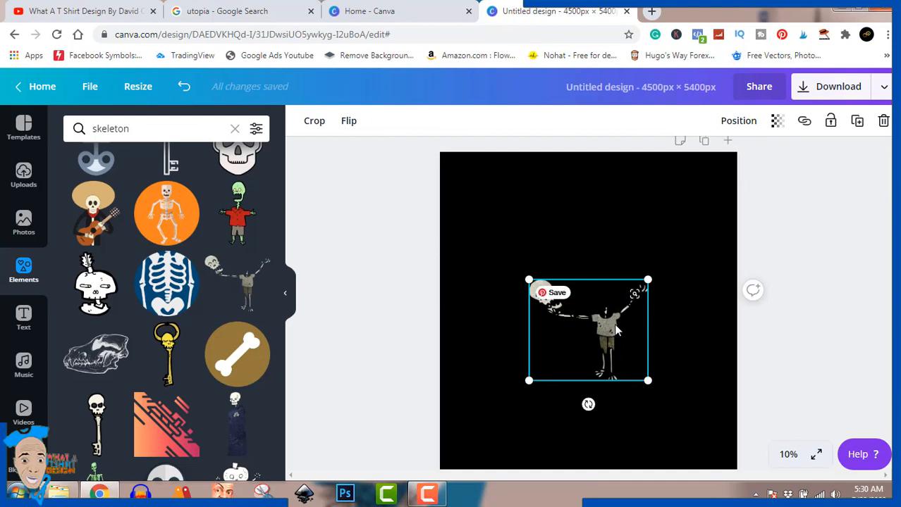
{"action": "key", "text": "Delete"}
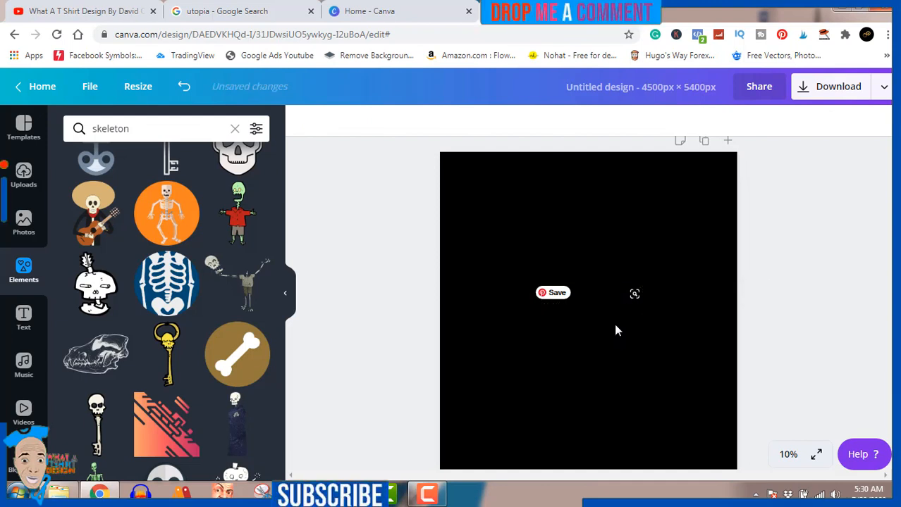
{"action": "scroll", "coordinate": [204, 328], "scroll_direction": "down", "scroll_amount": 1}
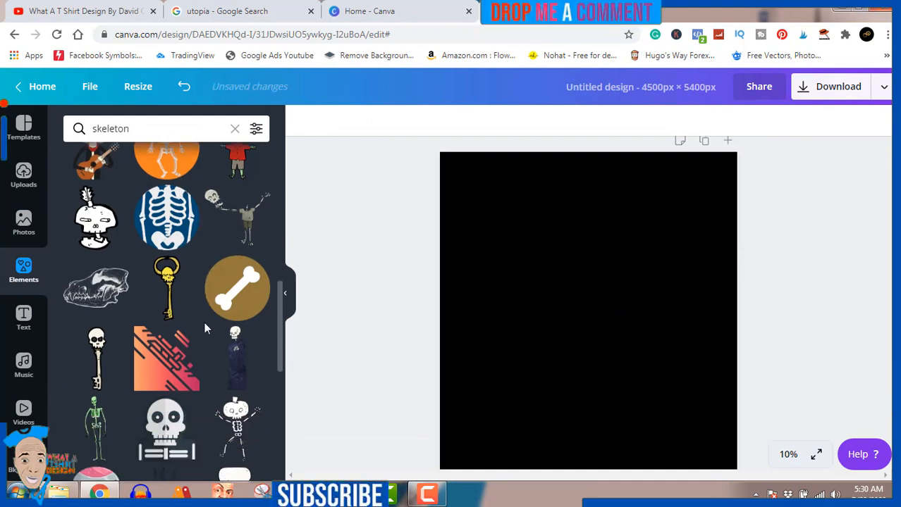
{"action": "scroll", "coordinate": [204, 328], "scroll_direction": "down", "scroll_amount": 6}
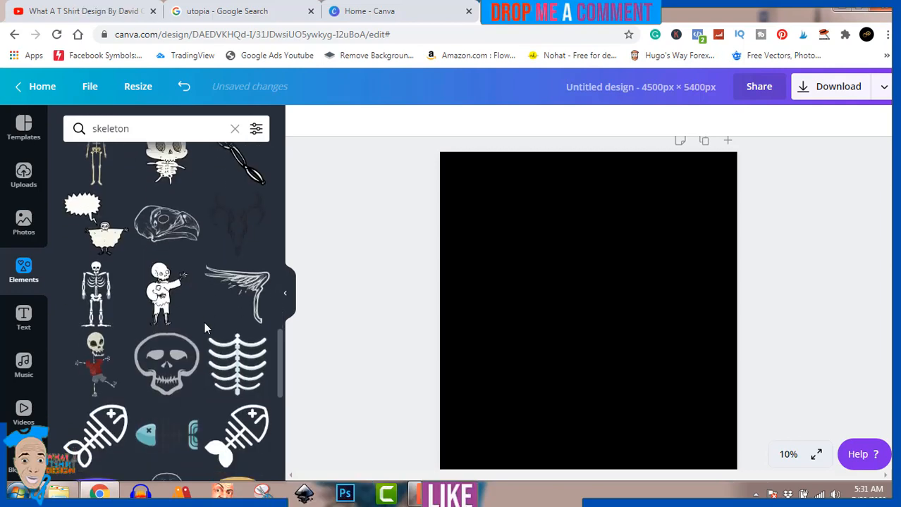
{"action": "scroll", "coordinate": [204, 328], "scroll_direction": "down", "scroll_amount": 2}
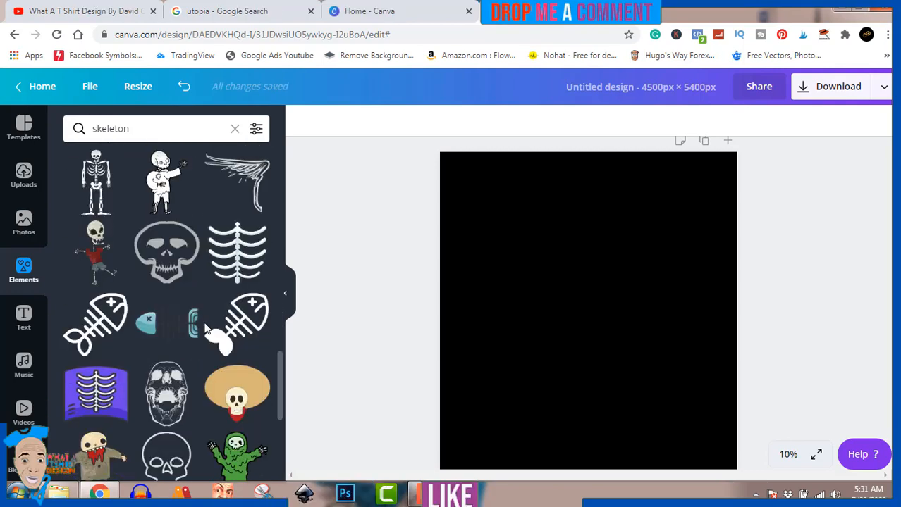
{"action": "left_click", "coordinate": [99, 261]}
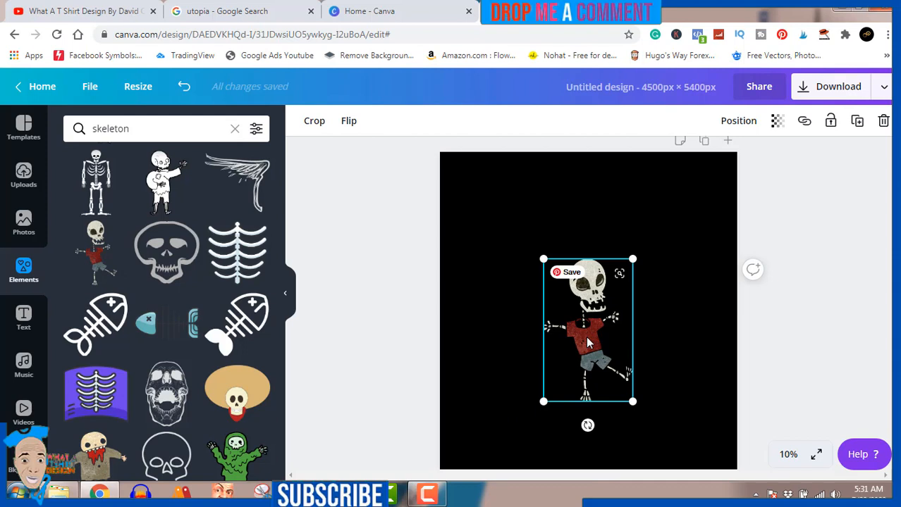
Step: Move the red-shirted skeleton down to the lower middle of the page and enlarge it
{"action": "left_click_drag", "start_coordinate": [587, 343], "coordinate": [587, 360]}
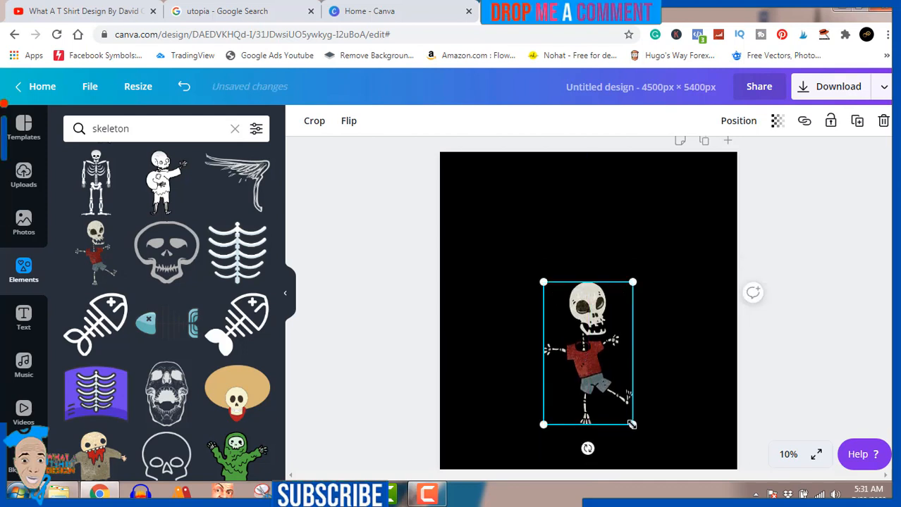
{"action": "left_click_drag", "start_coordinate": [632, 424], "coordinate": [676, 451]}
{"action": "left_click_drag", "start_coordinate": [589, 386], "coordinate": [589, 386]}
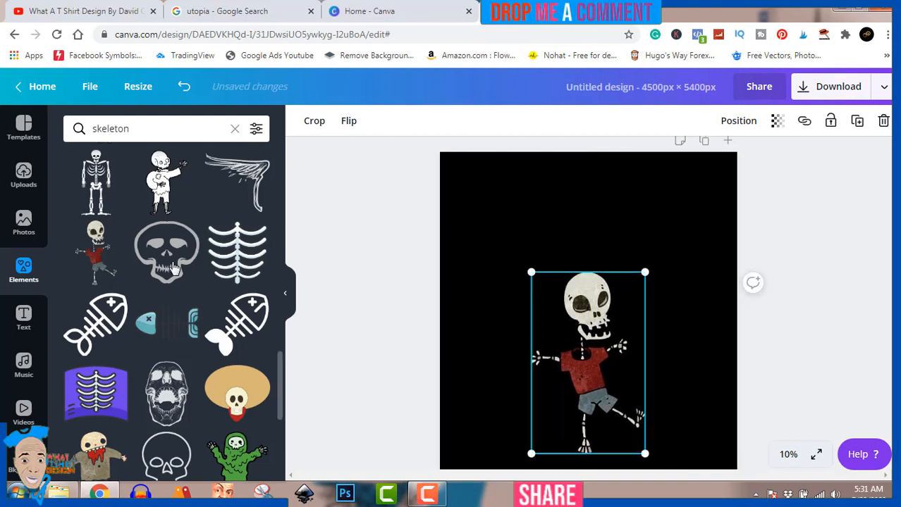
Step: Add a heading text to the page and enlarge it to about font size 101
{"action": "left_click", "coordinate": [24, 319]}
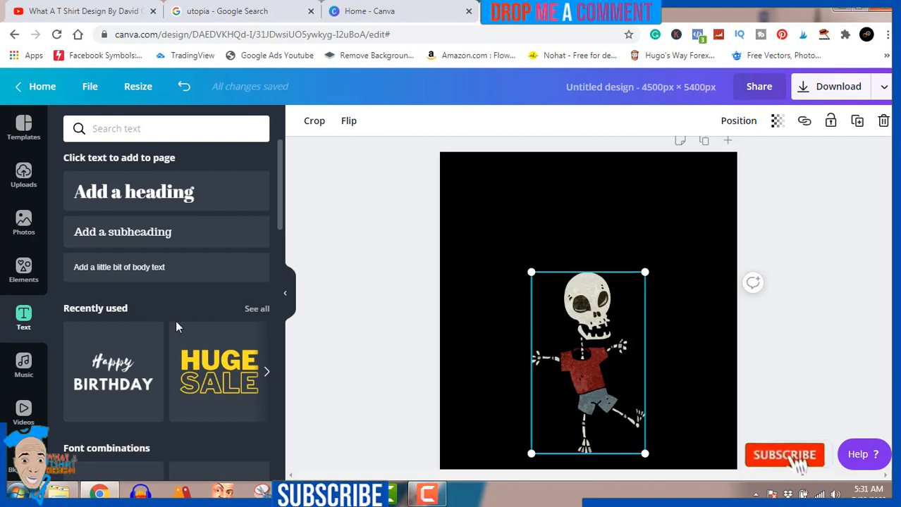
{"action": "left_click", "coordinate": [196, 187]}
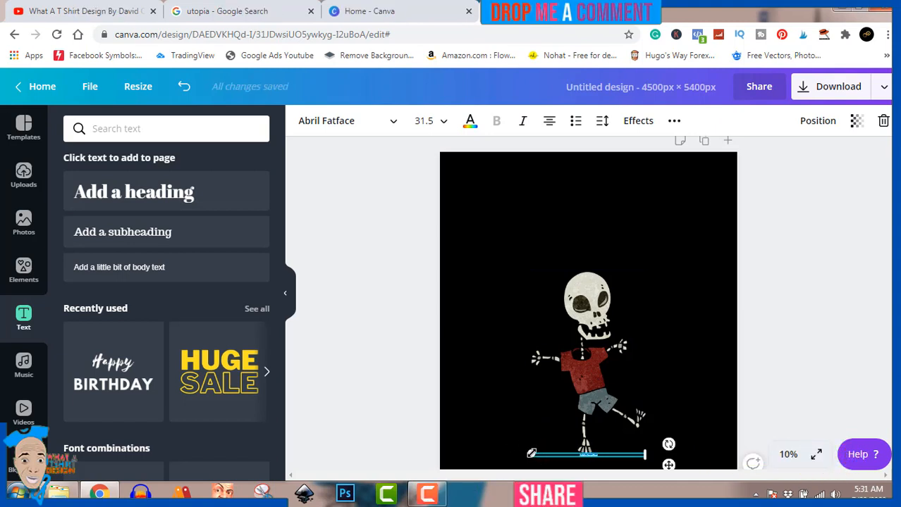
{"action": "left_click_drag", "start_coordinate": [501, 406], "coordinate": [276, 317]}
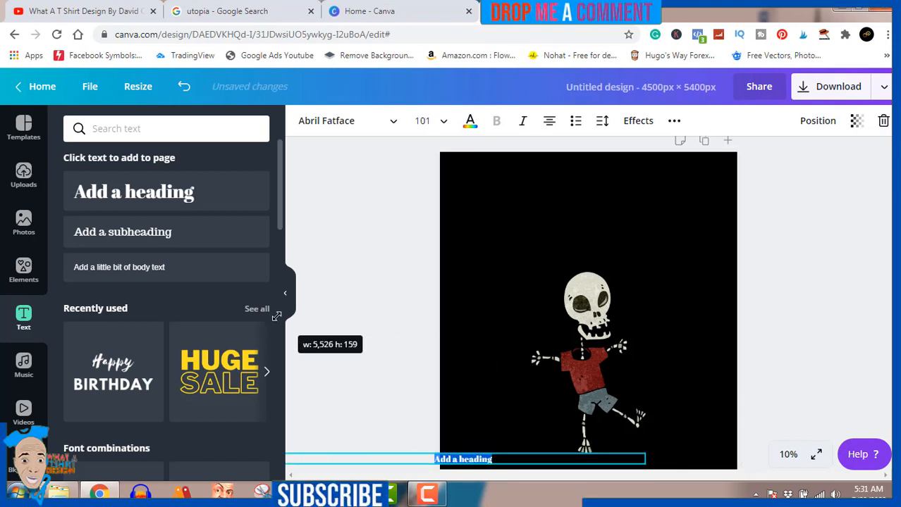
{"action": "left_click_drag", "start_coordinate": [335, 351], "coordinate": [335, 351]}
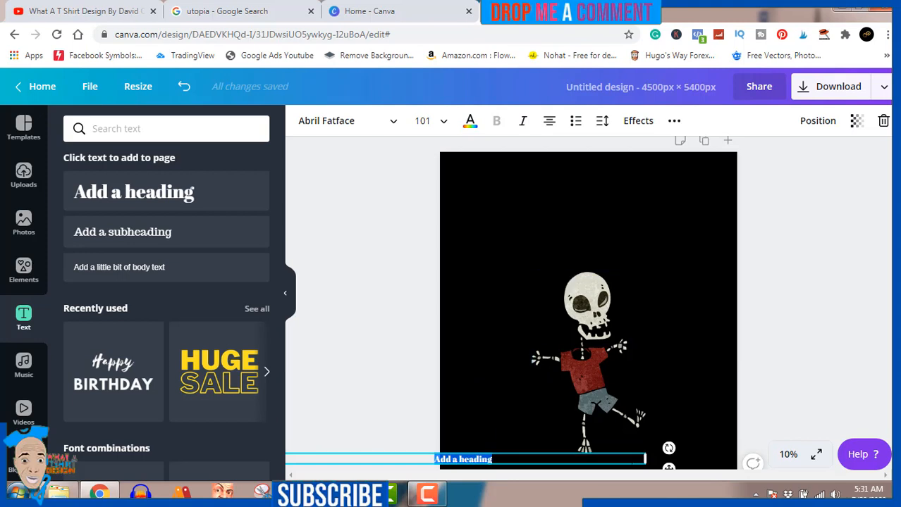
{"action": "left_click", "coordinate": [800, 343]}
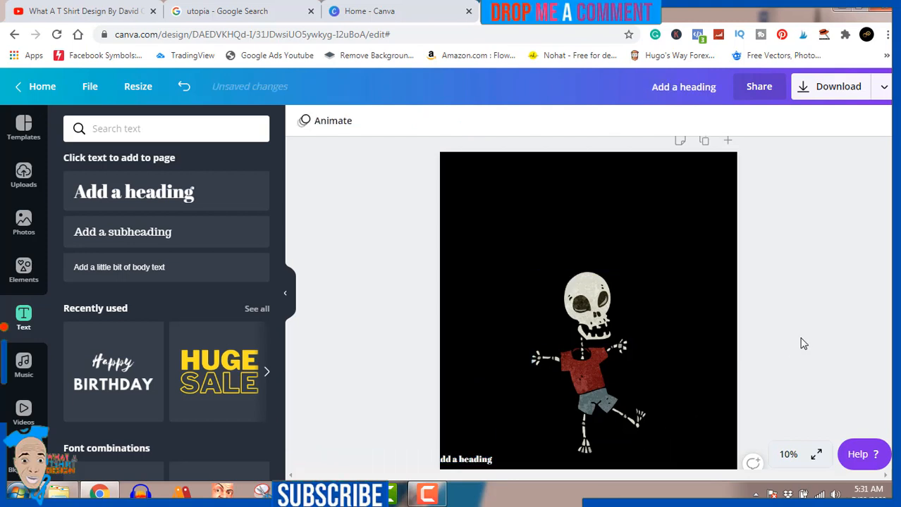
Step: Centre the heading above the skeleton's head and enlarge it to about font size 170
{"action": "left_click_drag", "start_coordinate": [470, 462], "coordinate": [597, 238]}
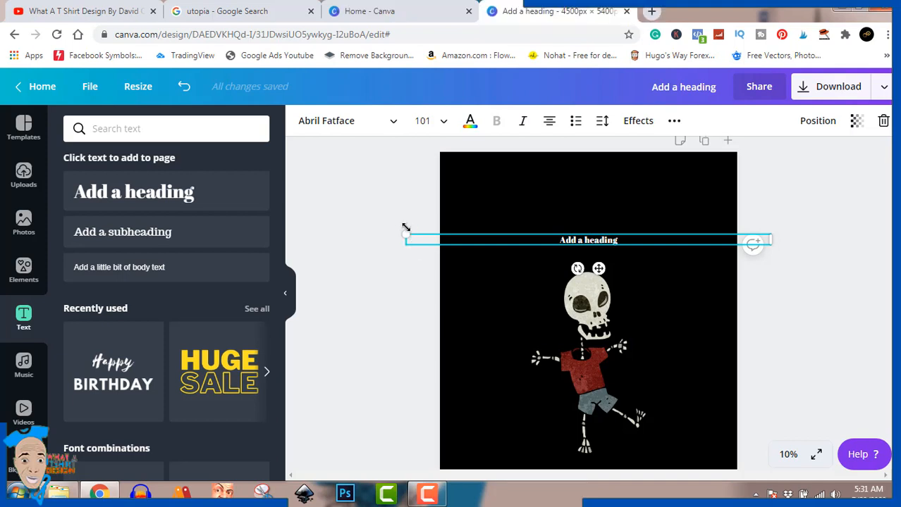
{"action": "left_click_drag", "start_coordinate": [406, 236], "coordinate": [187, 191]}
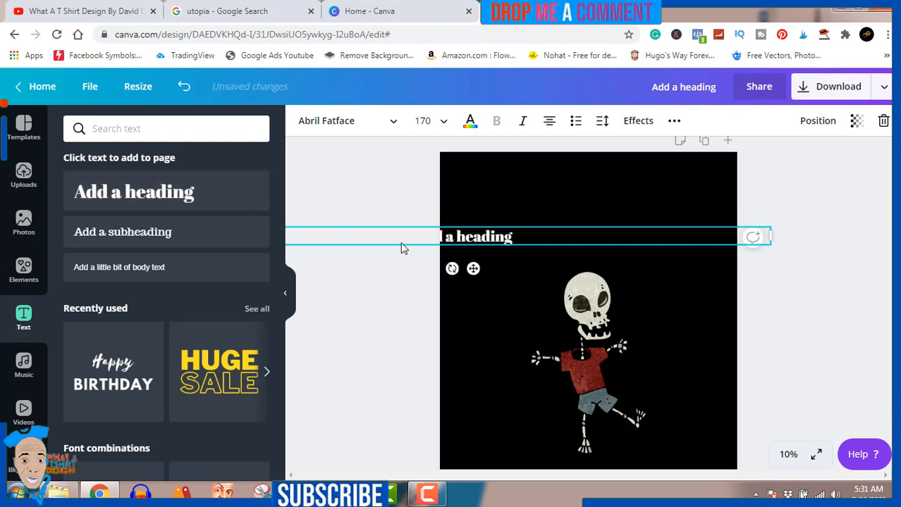
{"action": "left_click", "coordinate": [396, 287]}
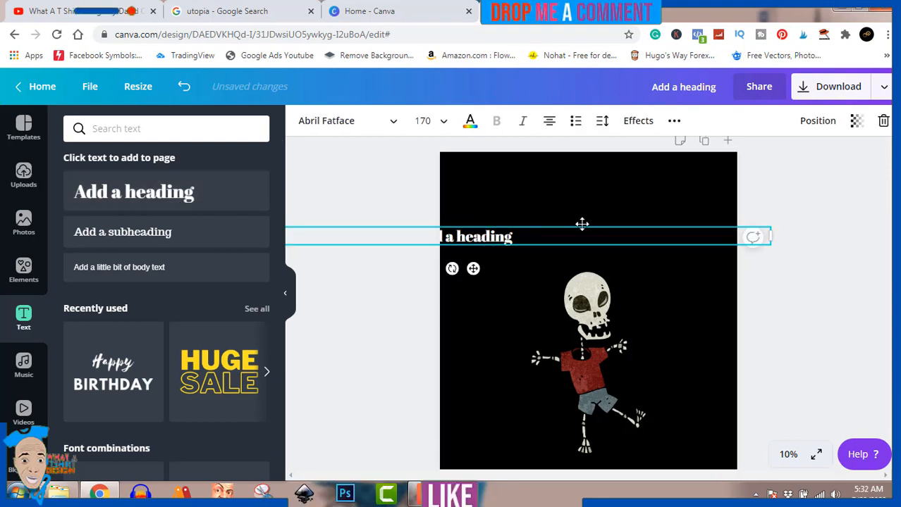
{"action": "left_click_drag", "start_coordinate": [581, 224], "coordinate": [602, 245]}
Step: Try the Madelyn font on the whole heading text above the skeleton
{"action": "double_click", "coordinate": [601, 244]}
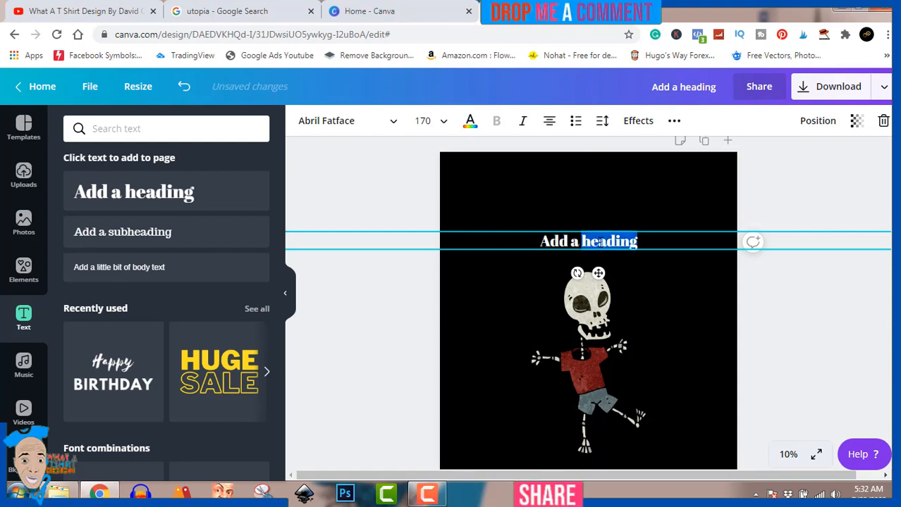
{"action": "triple_click", "coordinate": [601, 242]}
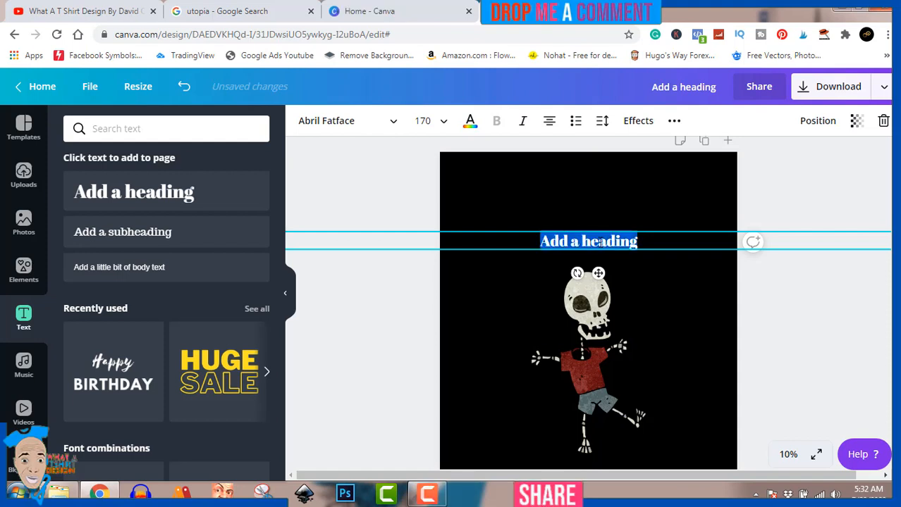
{"action": "left_click", "coordinate": [395, 124]}
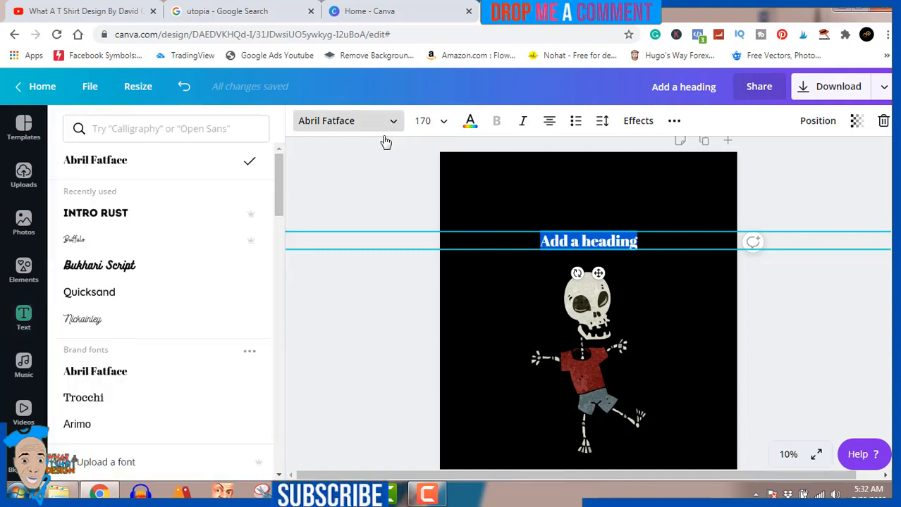
{"action": "scroll", "coordinate": [153, 252], "scroll_direction": "down", "scroll_amount": 7}
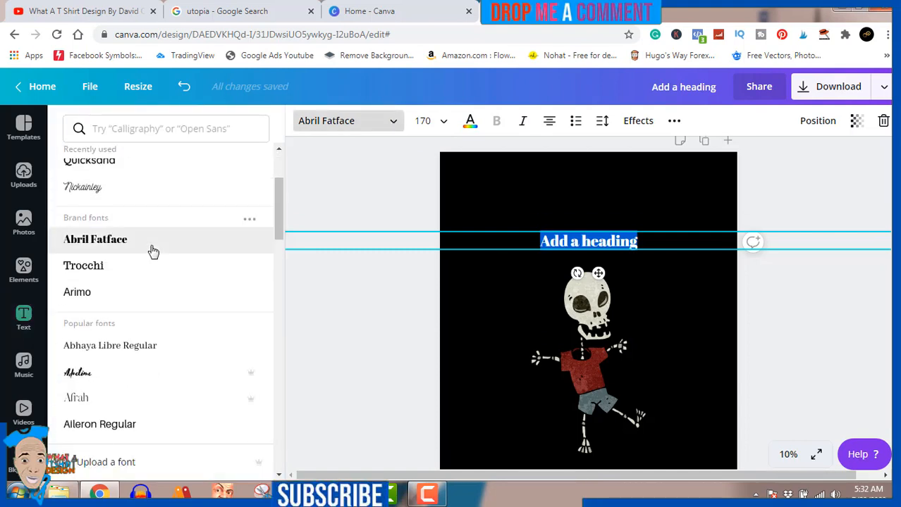
{"action": "scroll", "coordinate": [153, 251], "scroll_direction": "up", "scroll_amount": 2}
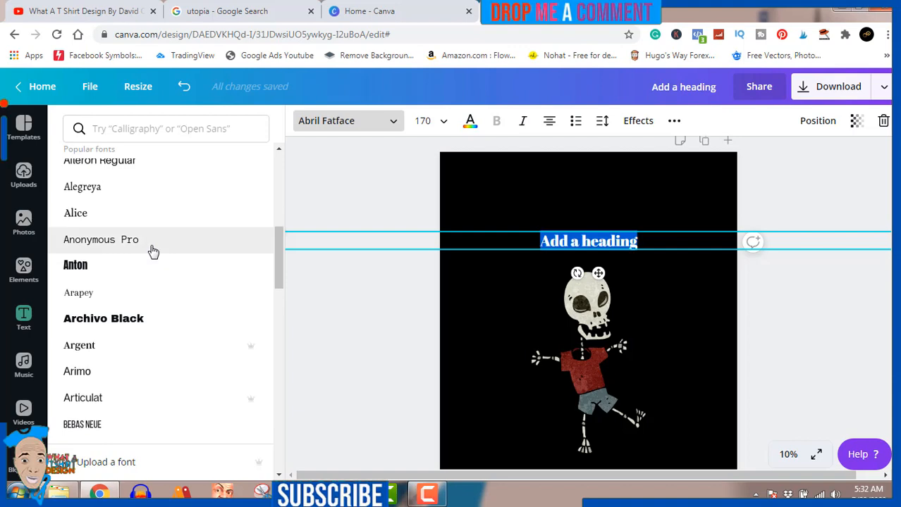
{"action": "scroll", "coordinate": [153, 252], "scroll_direction": "down", "scroll_amount": 2}
{"action": "scroll", "coordinate": [153, 251], "scroll_direction": "down", "scroll_amount": 4}
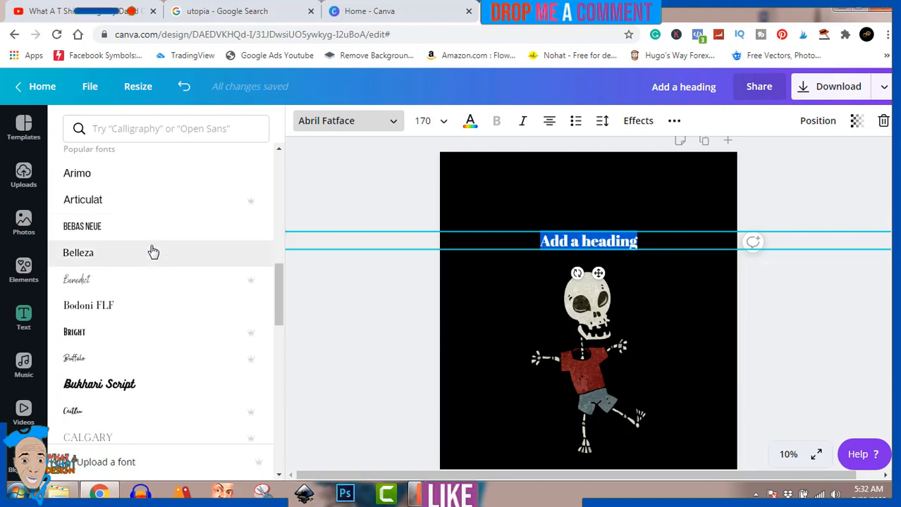
{"action": "scroll", "coordinate": [153, 252], "scroll_direction": "down", "scroll_amount": 8}
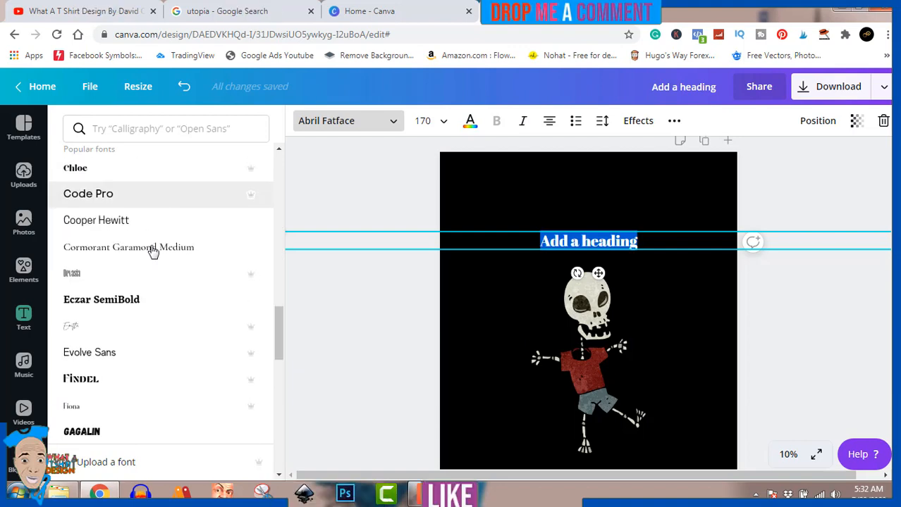
{"action": "scroll", "coordinate": [153, 251], "scroll_direction": "down", "scroll_amount": 2}
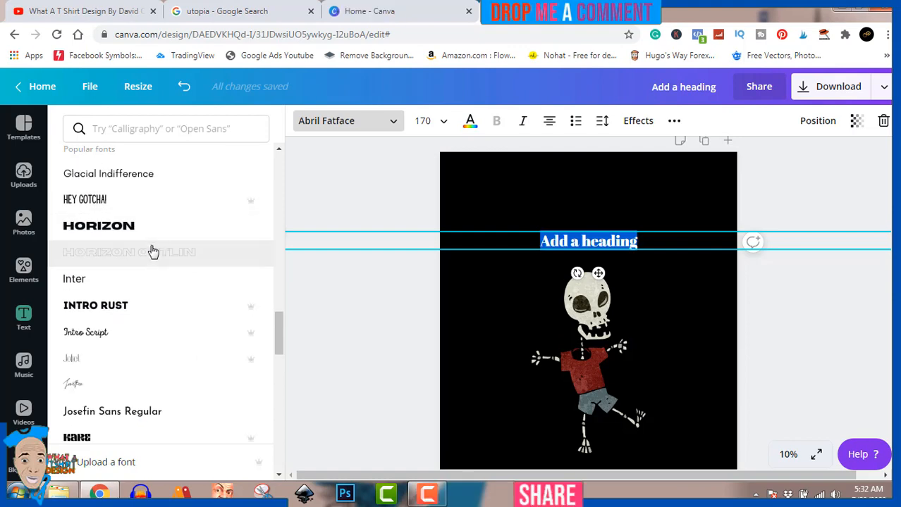
{"action": "scroll", "coordinate": [153, 252], "scroll_direction": "down", "scroll_amount": 4}
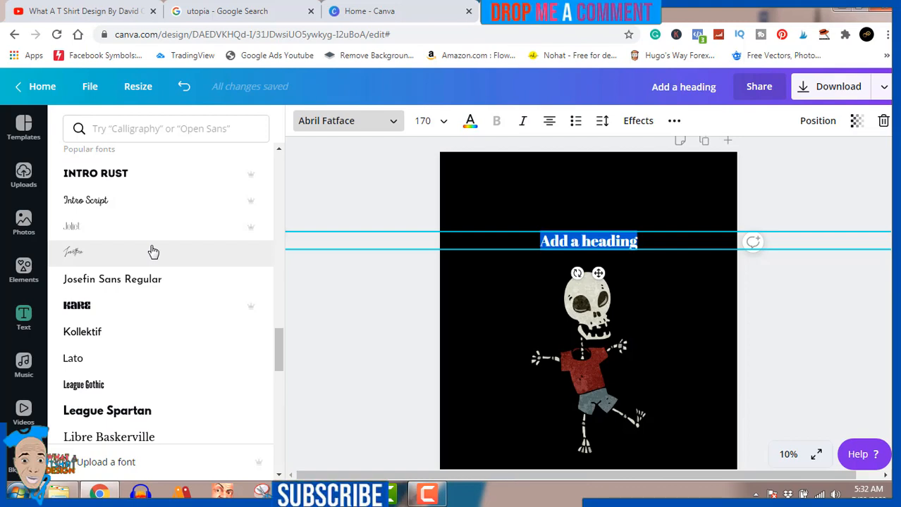
{"action": "scroll", "coordinate": [153, 252], "scroll_direction": "down", "scroll_amount": 4}
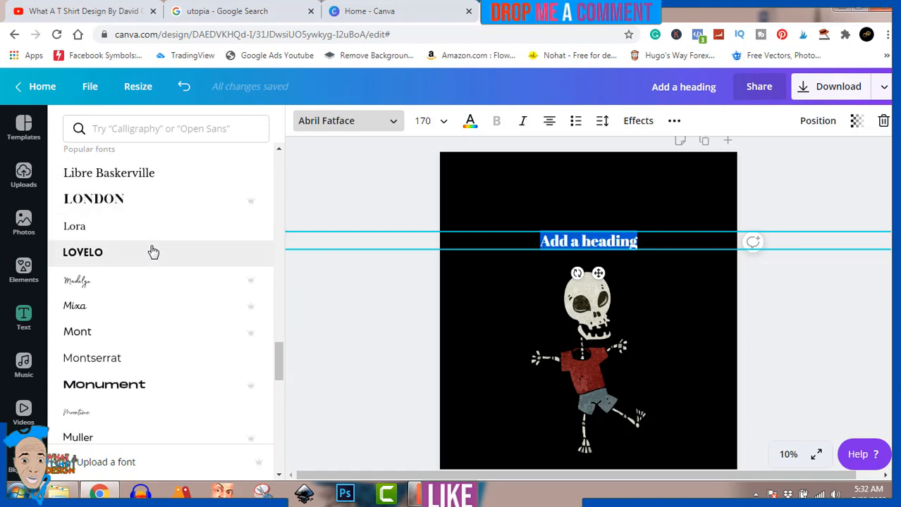
{"action": "left_click", "coordinate": [148, 281]}
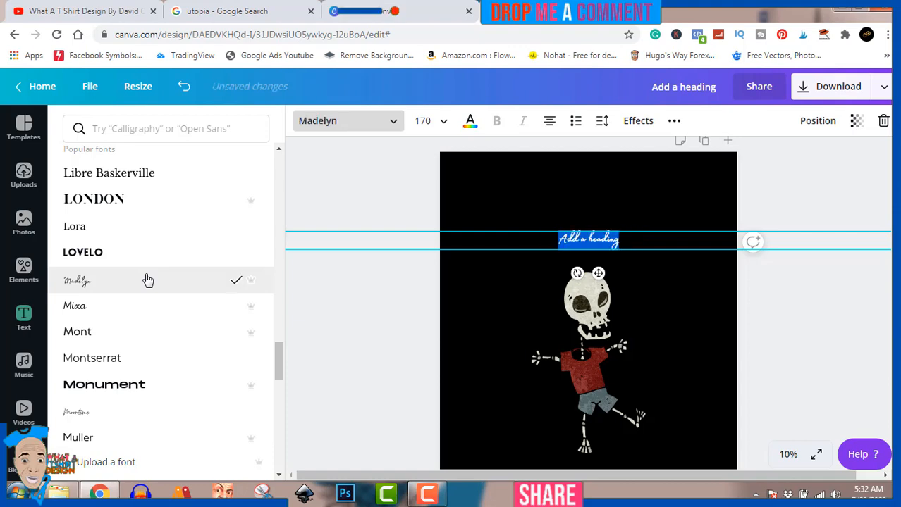
Step: Set the heading's font to Sensa Brush
{"action": "scroll", "coordinate": [148, 281], "scroll_direction": "down", "scroll_amount": 5}
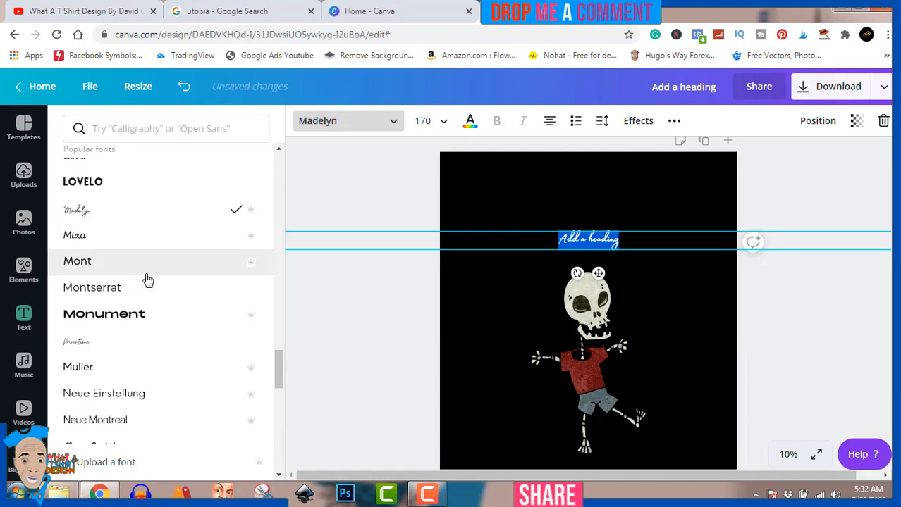
{"action": "scroll", "coordinate": [148, 281], "scroll_direction": "down", "scroll_amount": 4}
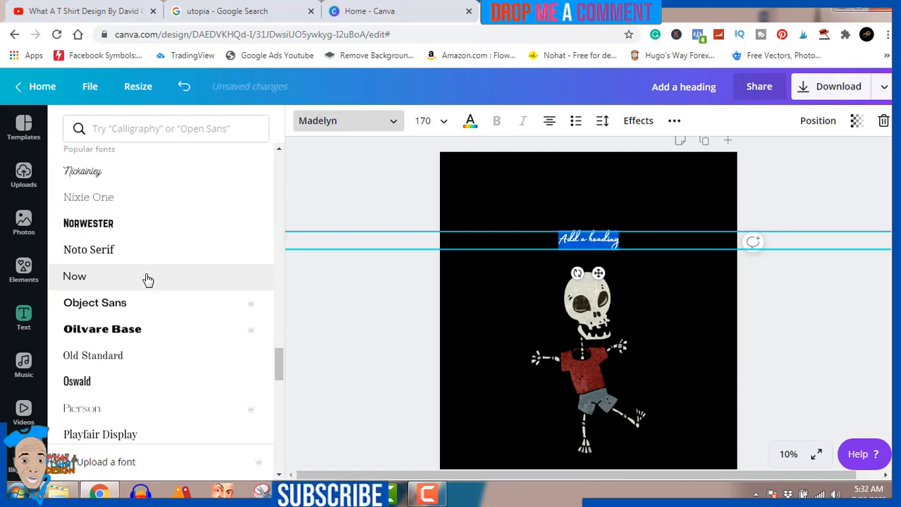
{"action": "scroll", "coordinate": [148, 281], "scroll_direction": "down", "scroll_amount": 3}
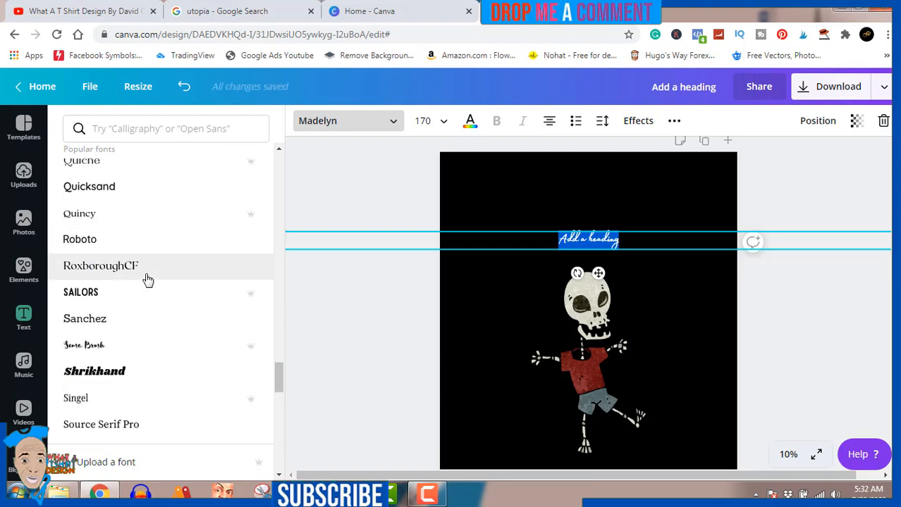
{"action": "scroll", "coordinate": [148, 281], "scroll_direction": "down", "scroll_amount": 2}
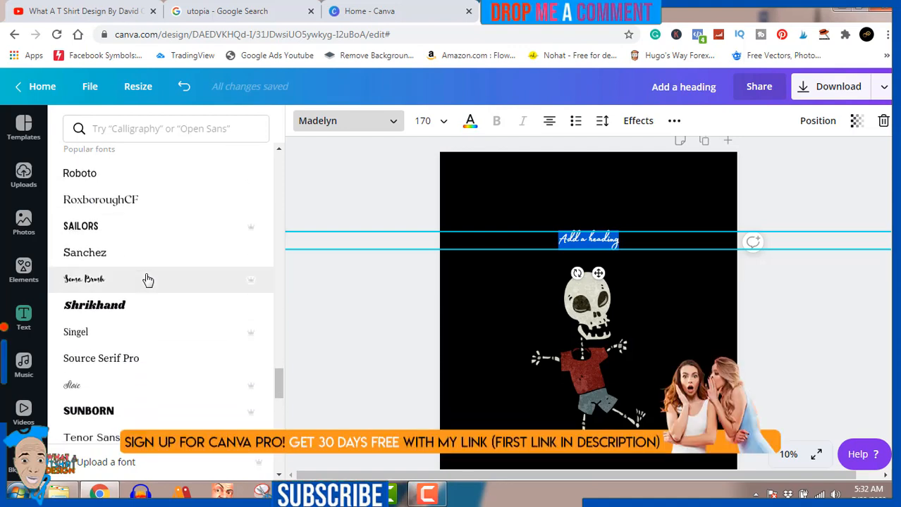
{"action": "left_click", "coordinate": [148, 280]}
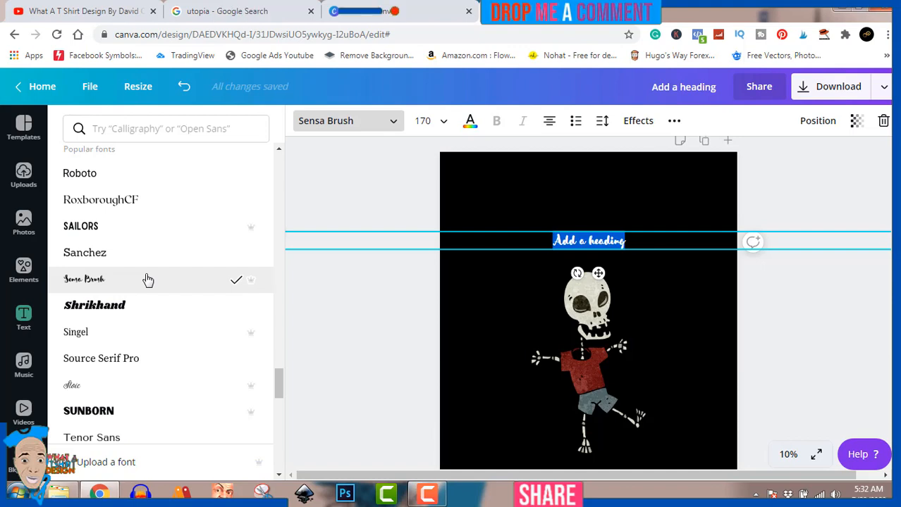
Step: Replace the heading's placeholder text with "UtopiA", with a capital first and last letter
{"action": "type", "text": "u"}
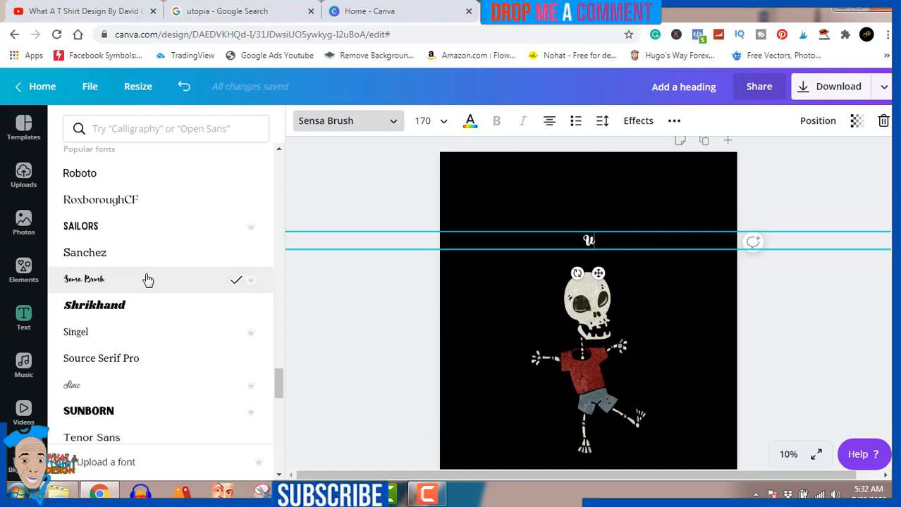
{"action": "type", "text": "o"}
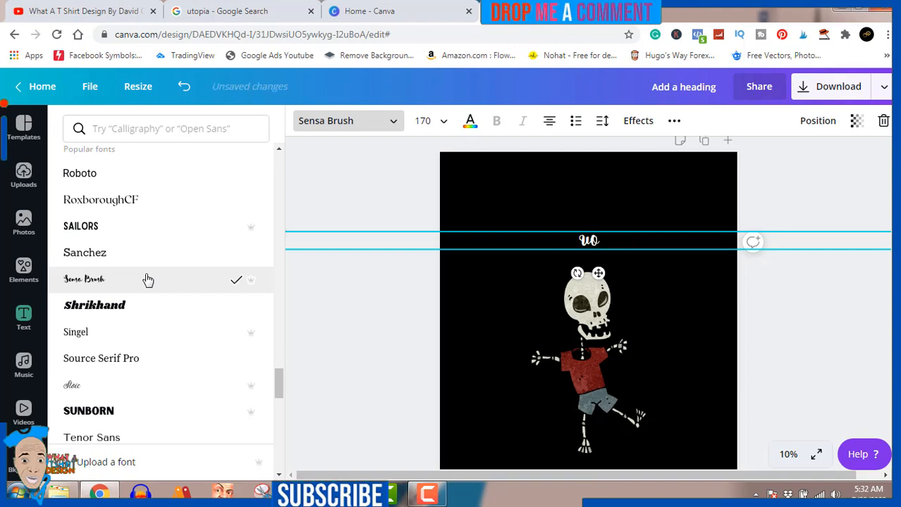
{"action": "key", "text": "BackSpace"}
{"action": "type", "text": "T"}
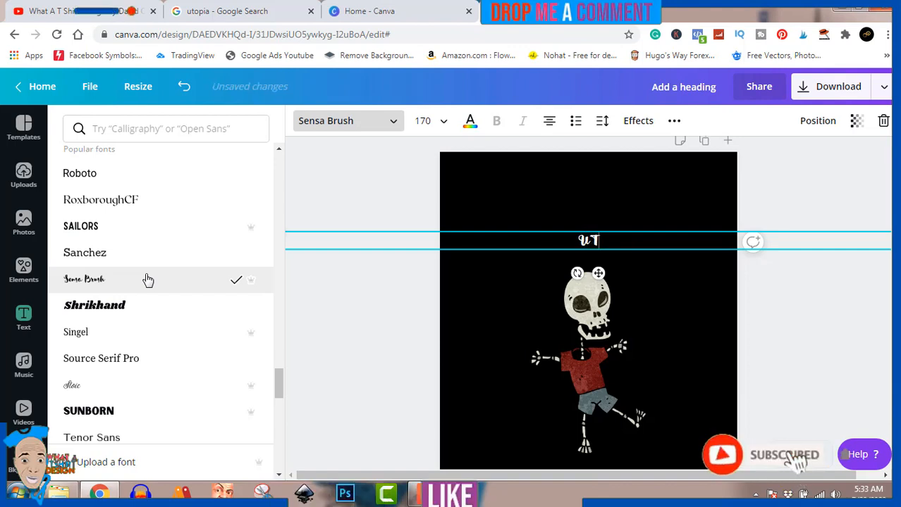
{"action": "key", "text": "BackSpace"}
{"action": "type", "text": "t"}
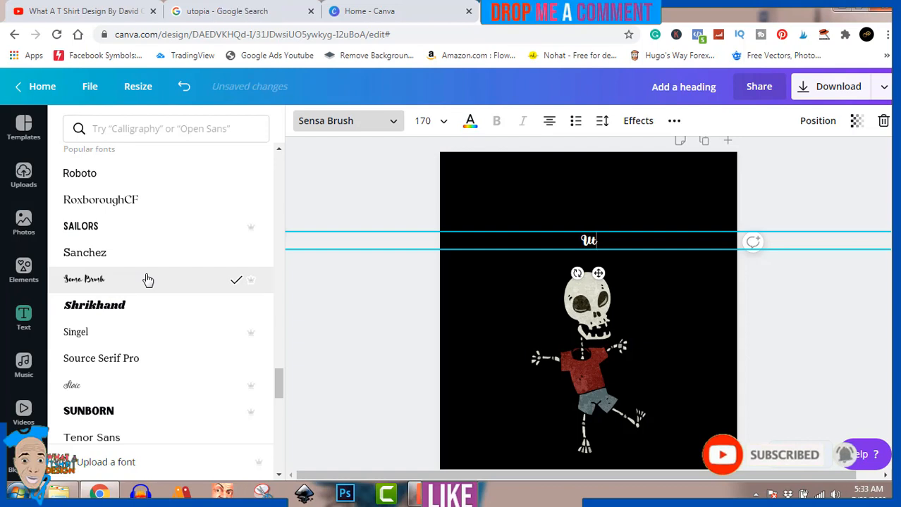
{"action": "type", "text": "op"}
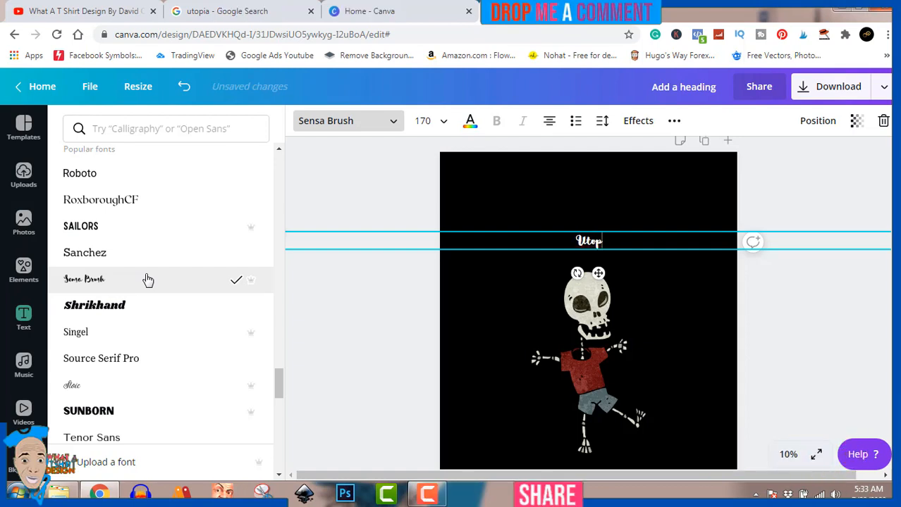
{"action": "type", "text": "iA"}
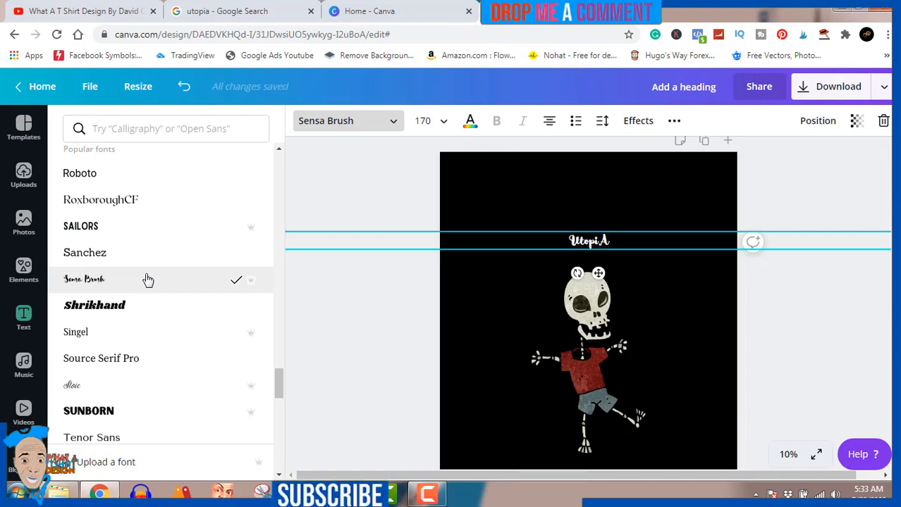
{"action": "left_click", "coordinate": [339, 308]}
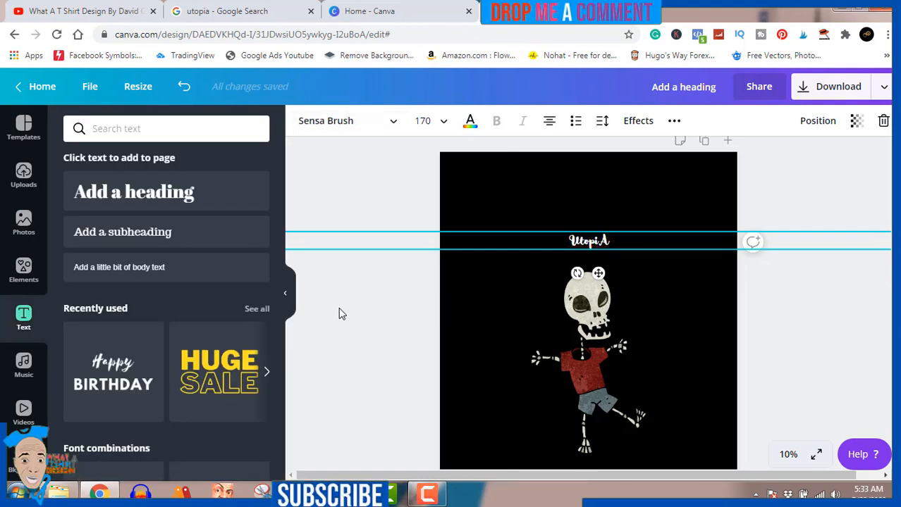
{"action": "left_click", "coordinate": [338, 314]}
Step: Shift the UtopiA text box sideways and enlarge it to about font size 301 above the skeleton
{"action": "left_click", "coordinate": [499, 242]}
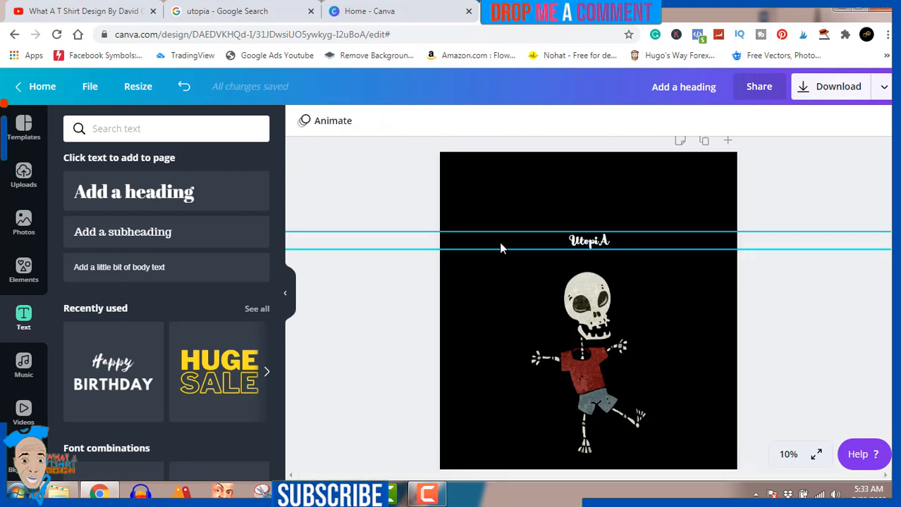
{"action": "left_click_drag", "start_coordinate": [499, 242], "coordinate": [686, 237]}
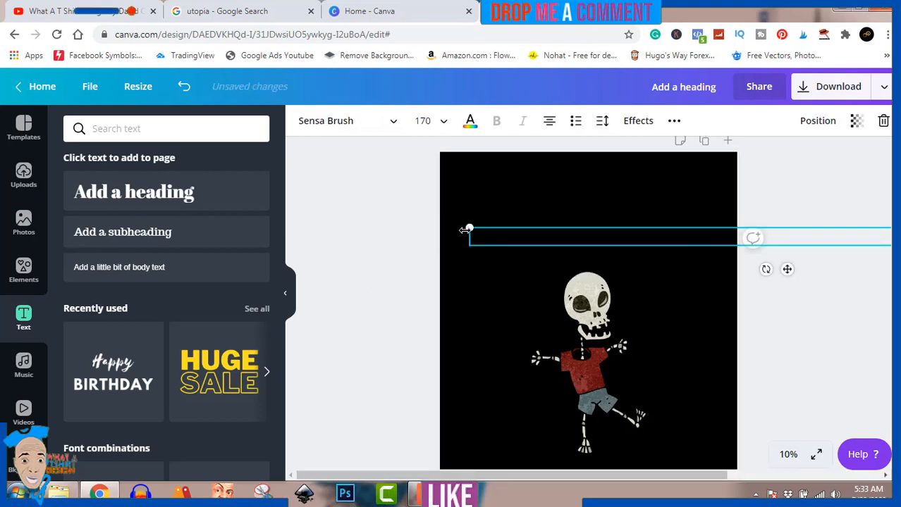
{"action": "left_click_drag", "start_coordinate": [469, 228], "coordinate": [2, 97]}
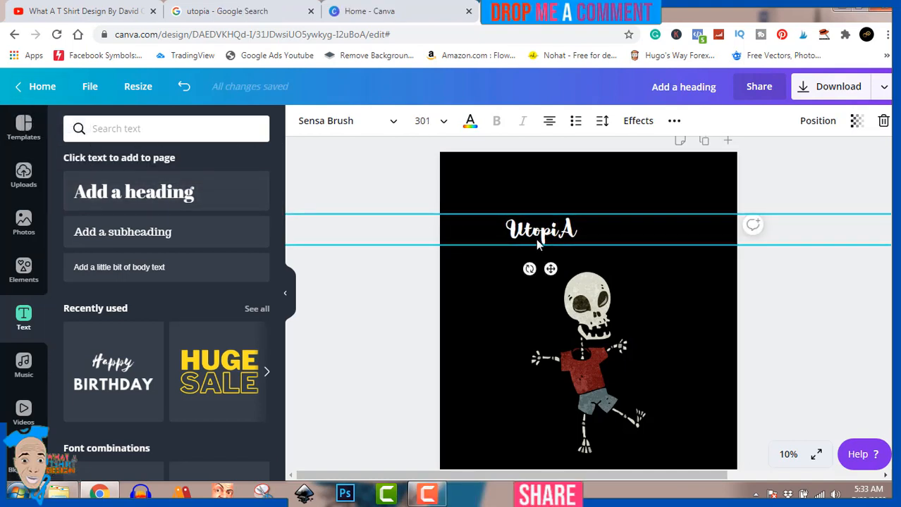
Step: Set the UtopiA text's font size to 500 and center it horizontally above the skeleton
{"action": "left_click", "coordinate": [442, 124]}
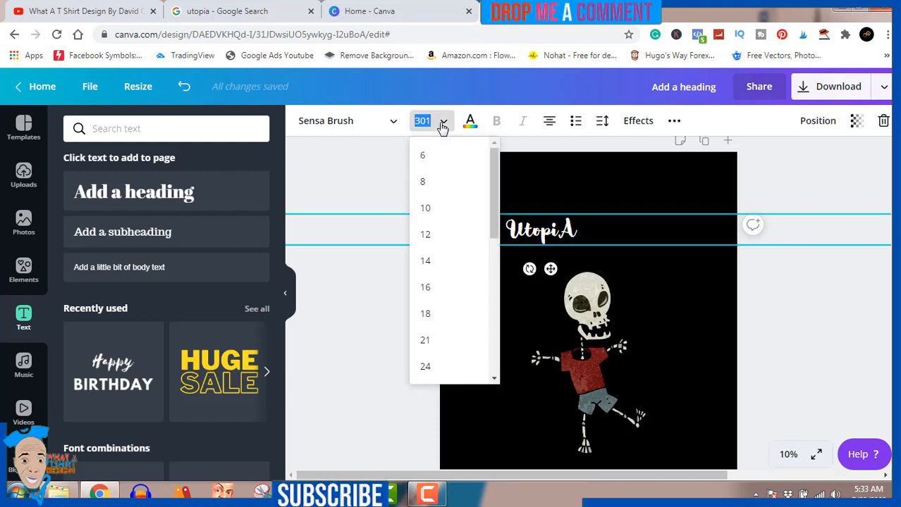
{"action": "type", "text": "5"}
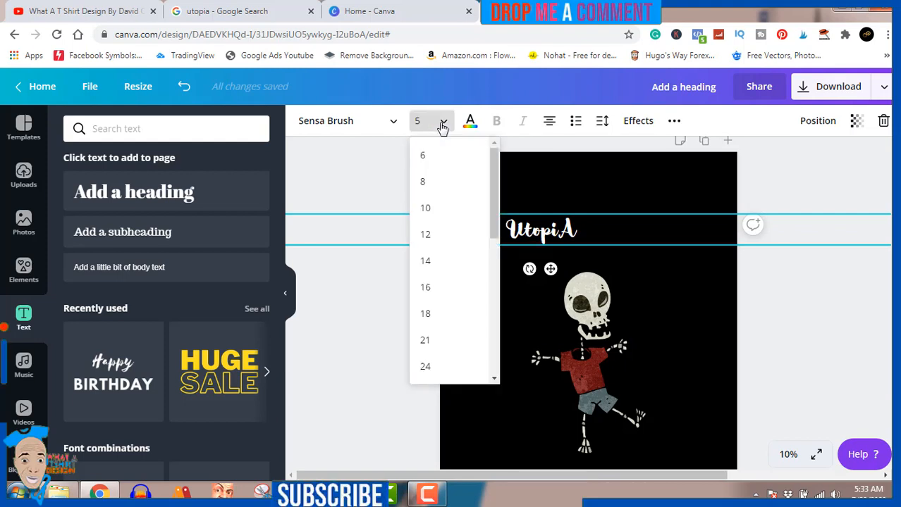
{"action": "type", "text": "00"}
{"action": "key", "text": "Return"}
{"action": "left_click", "coordinate": [369, 160]}
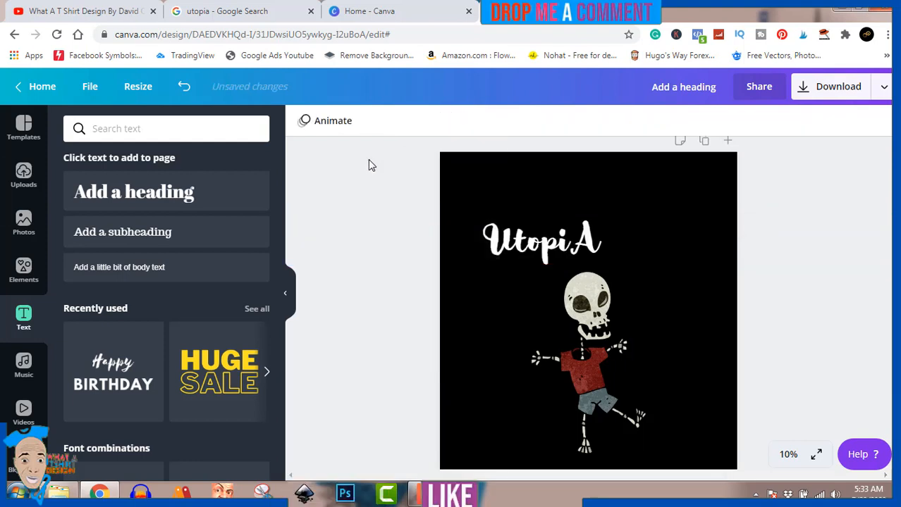
{"action": "left_click_drag", "start_coordinate": [564, 244], "coordinate": [605, 238]}
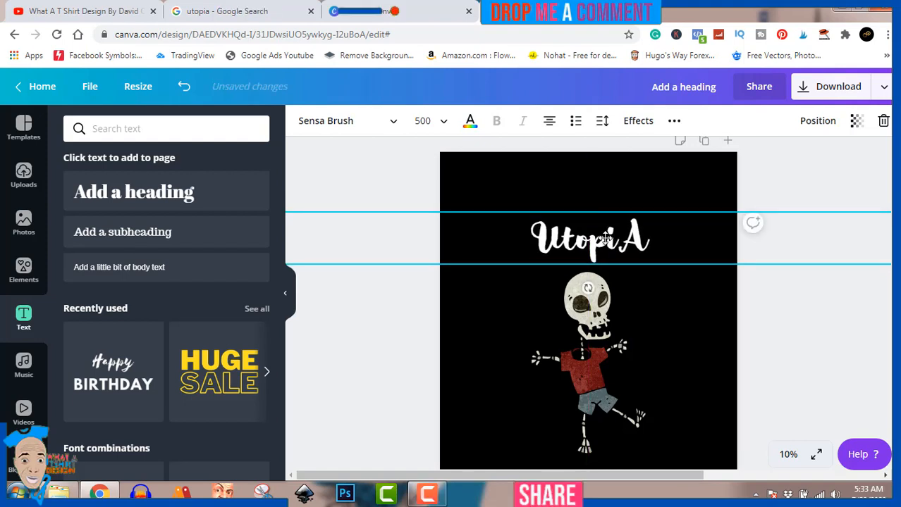
Step: Set the whole UtopiA text's font size to 600 and move it up slightly to clear the skull
{"action": "left_click", "coordinate": [605, 239]}
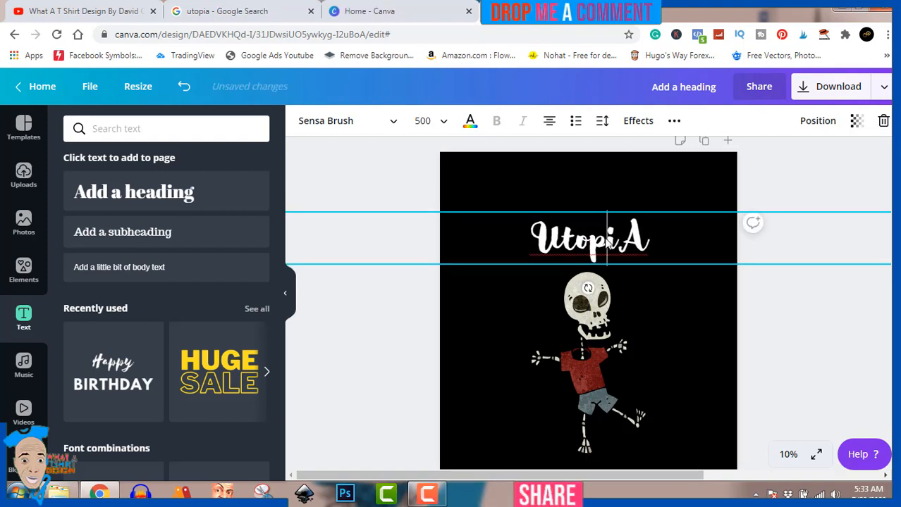
{"action": "double_click", "coordinate": [606, 241]}
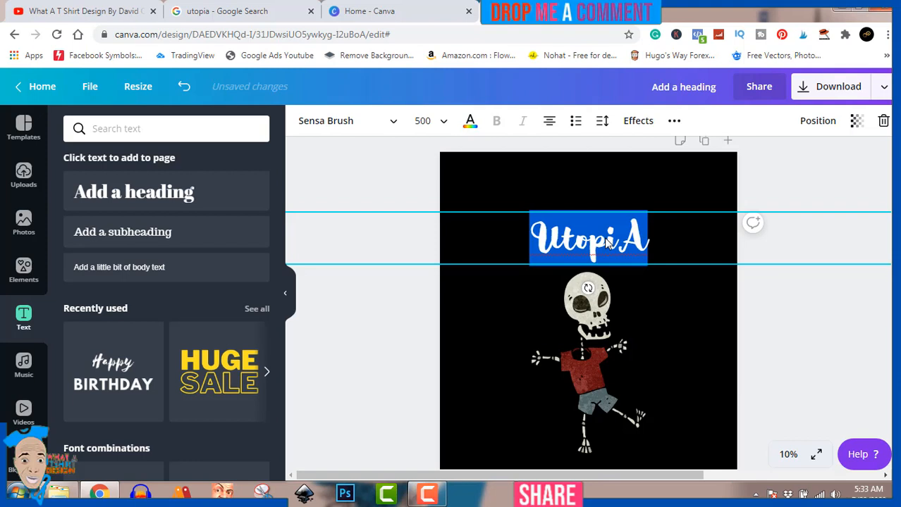
{"action": "left_click", "coordinate": [425, 121]}
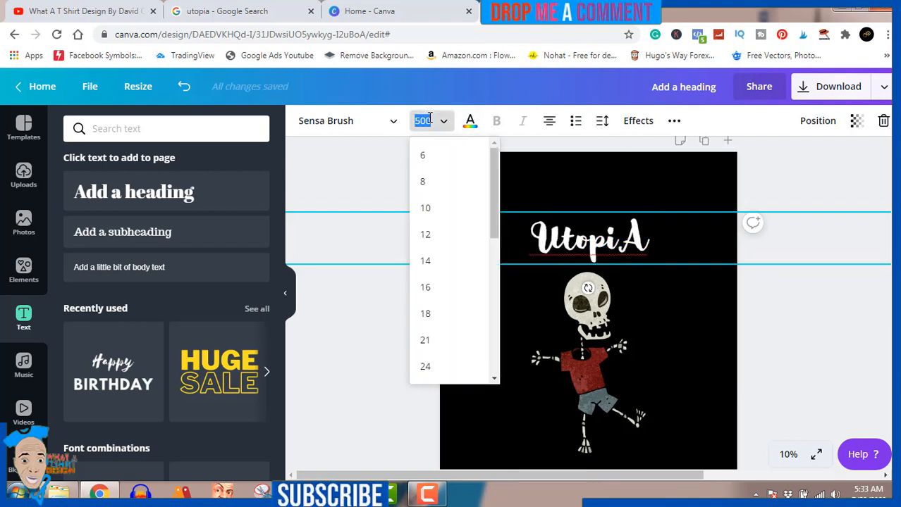
{"action": "left_click", "coordinate": [367, 162]}
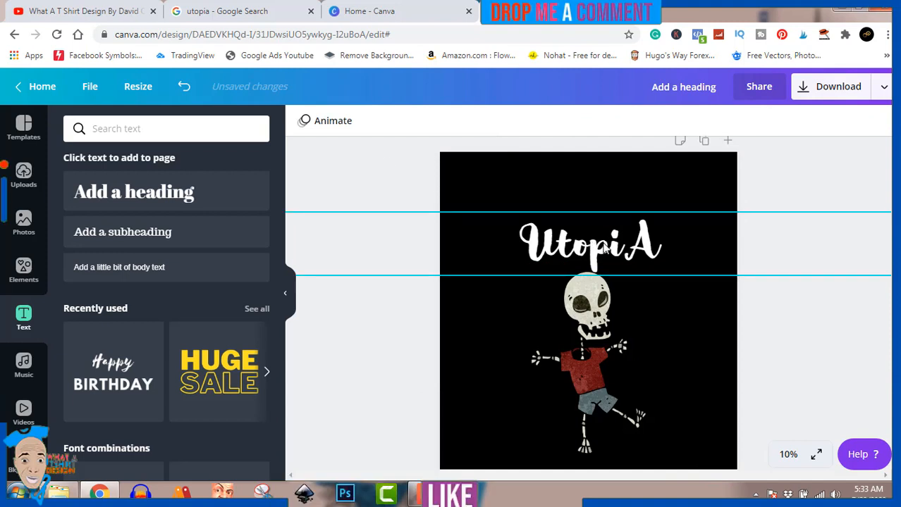
{"action": "left_click_drag", "start_coordinate": [600, 252], "coordinate": [600, 239]}
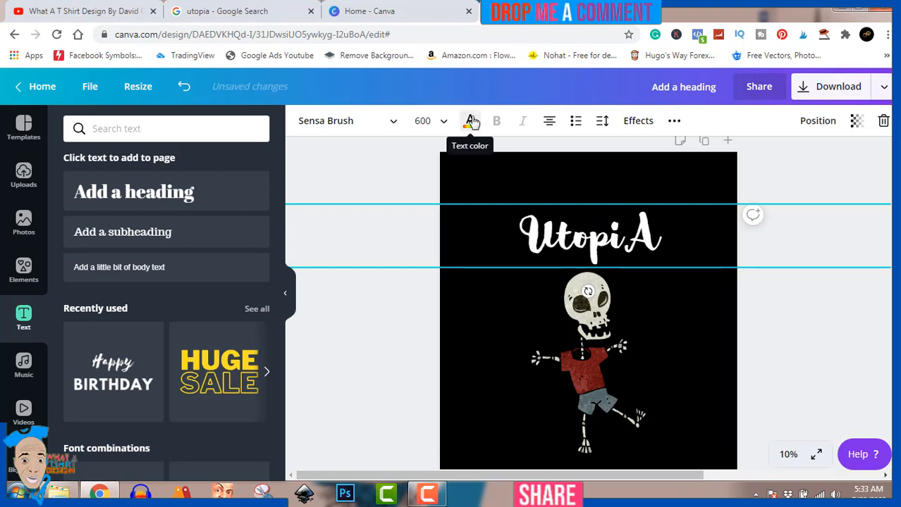
Step: Change the UtopiA text color to the custom dark red #991d1d, matching the skeleton's shirt
{"action": "left_click", "coordinate": [471, 121]}
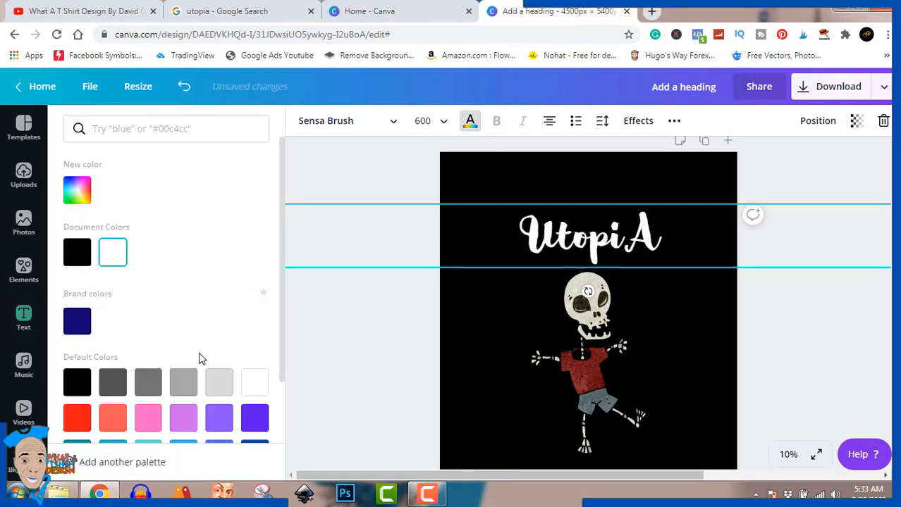
{"action": "left_click", "coordinate": [186, 383]}
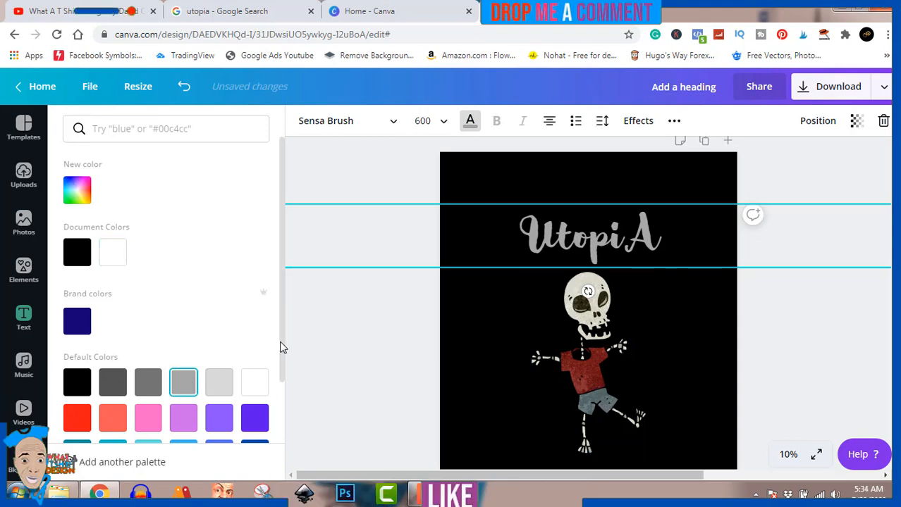
{"action": "left_click", "coordinate": [79, 192]}
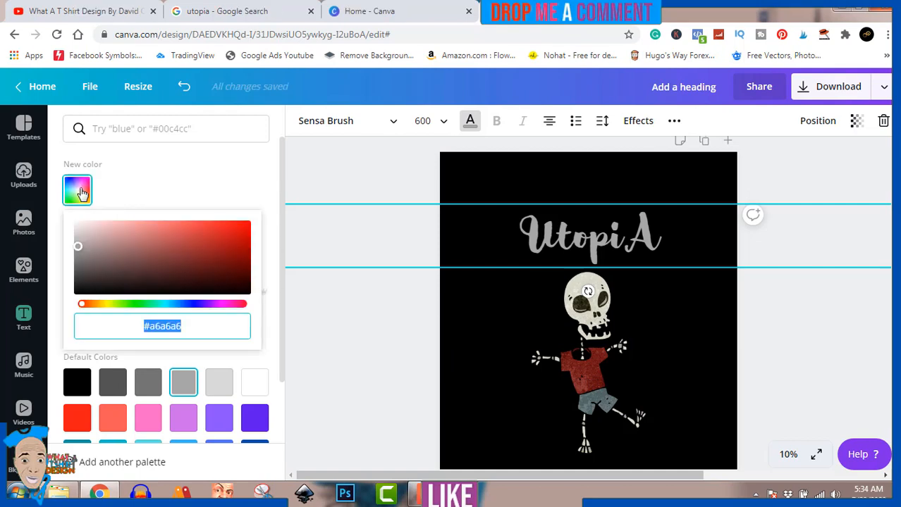
{"action": "left_click", "coordinate": [214, 265]}
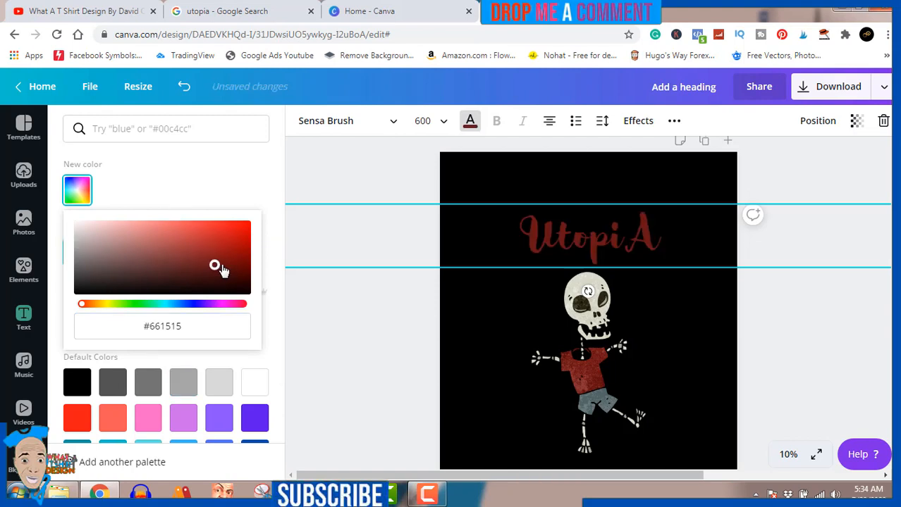
{"action": "mouse_move", "coordinate": [220, 266]}
{"action": "left_mouse_down"}
{"action": "mouse_move", "coordinate": [229, 262]}
{"action": "mouse_move", "coordinate": [243, 275]}
{"action": "mouse_move", "coordinate": [238, 258]}
{"action": "mouse_move", "coordinate": [205, 242]}
{"action": "mouse_move", "coordinate": [217, 250]}
{"action": "left_mouse_up"}
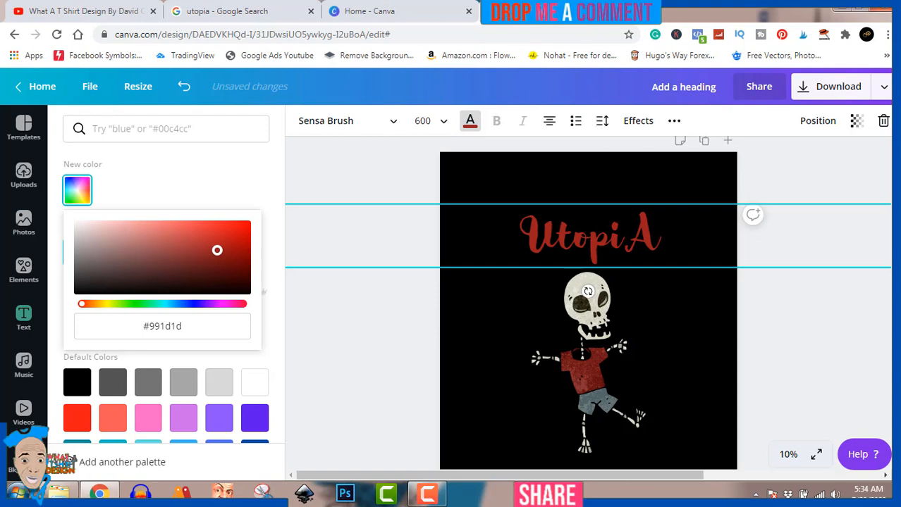
{"action": "left_click", "coordinate": [353, 327]}
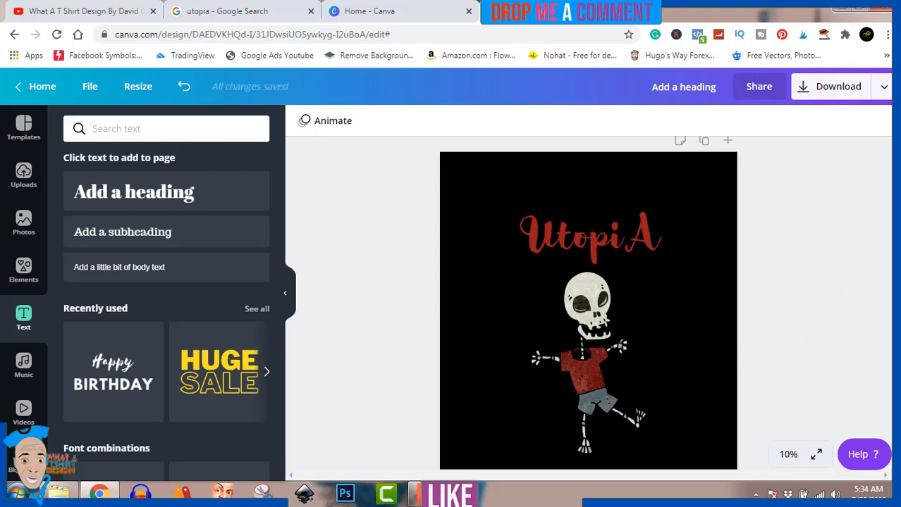
Step: Download the design as a PNG at 4500 x 5400 px with a transparent background
{"action": "scroll", "coordinate": [808, 317], "scroll_direction": "down", "scroll_amount": 3}
{"action": "scroll", "coordinate": [588, 303], "scroll_direction": "up", "scroll_amount": 3}
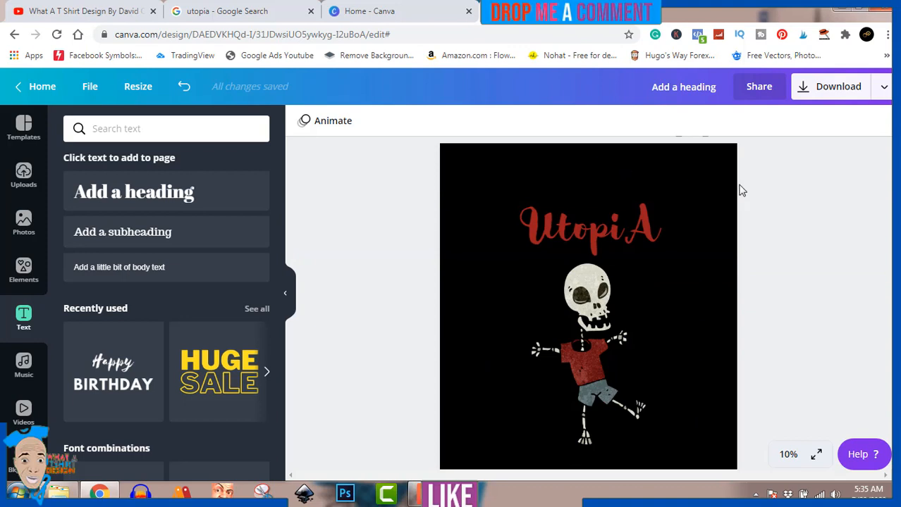
{"action": "left_click", "coordinate": [832, 94]}
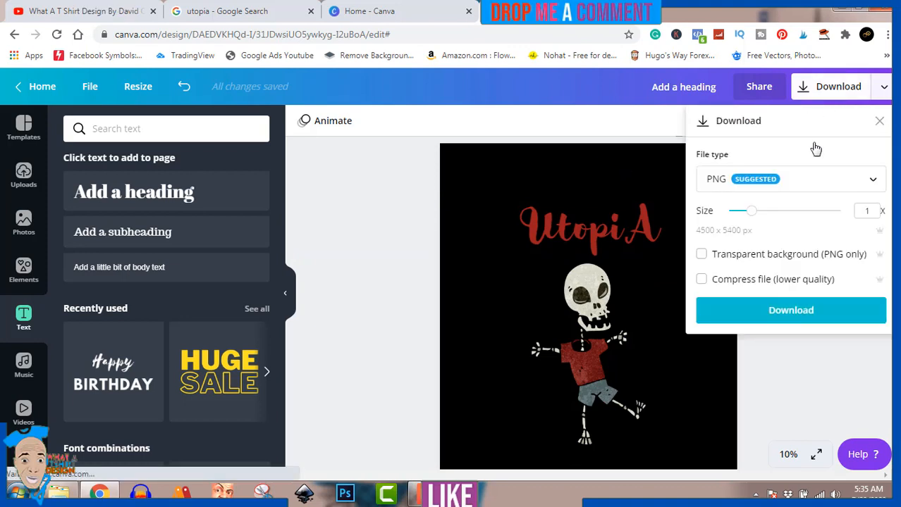
{"action": "left_click", "coordinate": [702, 255]}
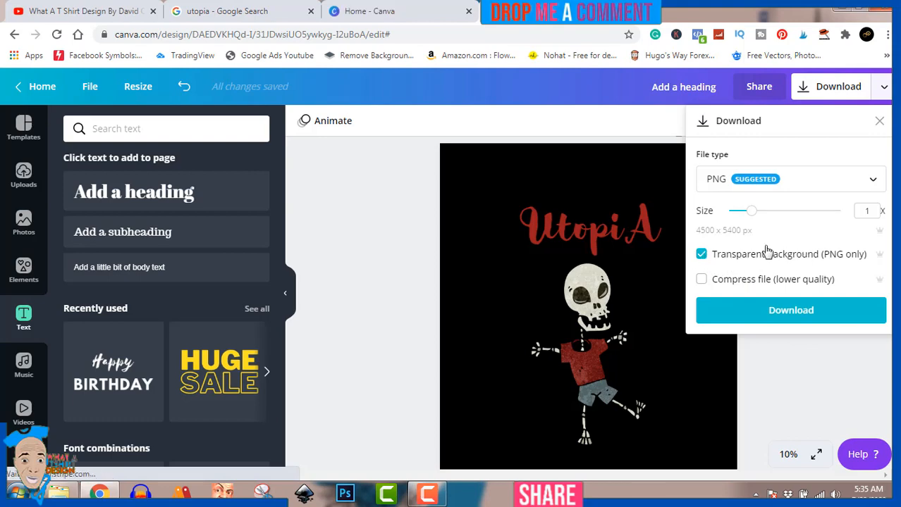
{"action": "left_click", "coordinate": [764, 311]}
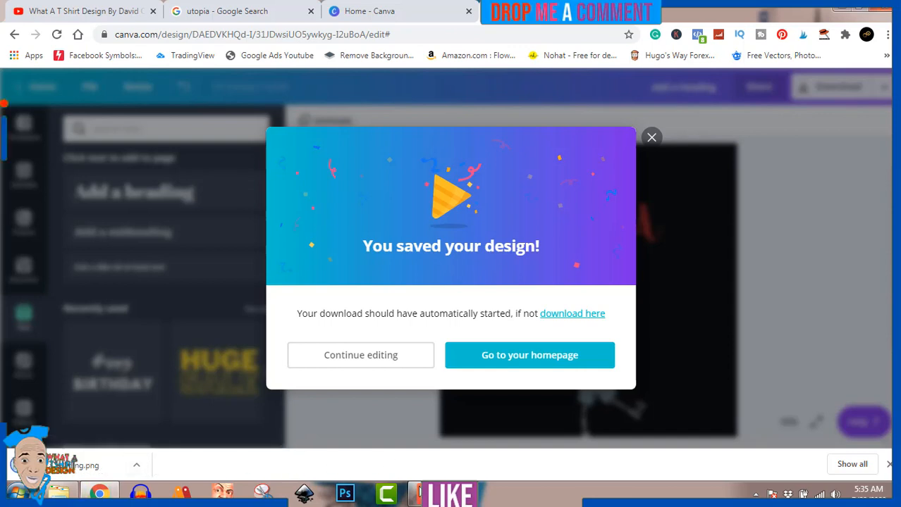
Step: Show the downloaded PNG in its folder and preview it in Windows Photo Viewer, closing the preview when done
{"action": "left_click", "coordinate": [425, 495]}
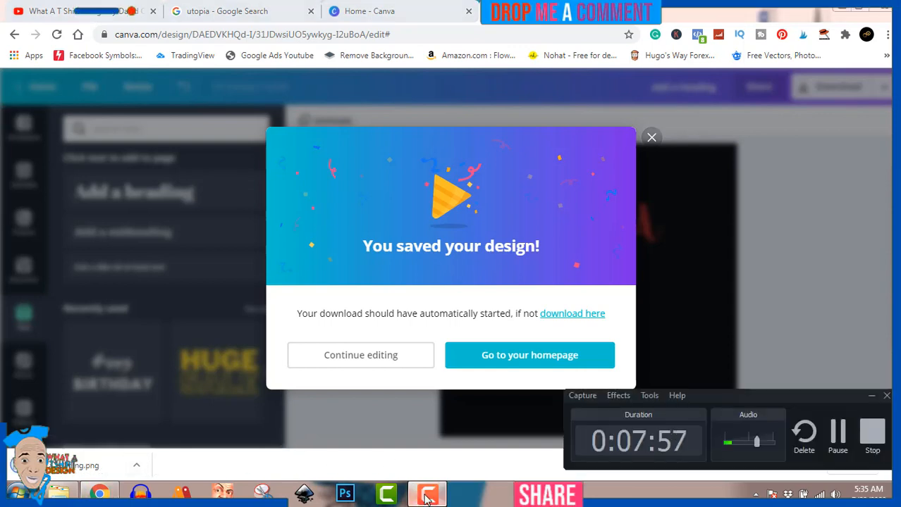
{"action": "left_click", "coordinate": [425, 495]}
{"action": "left_click", "coordinate": [137, 465]}
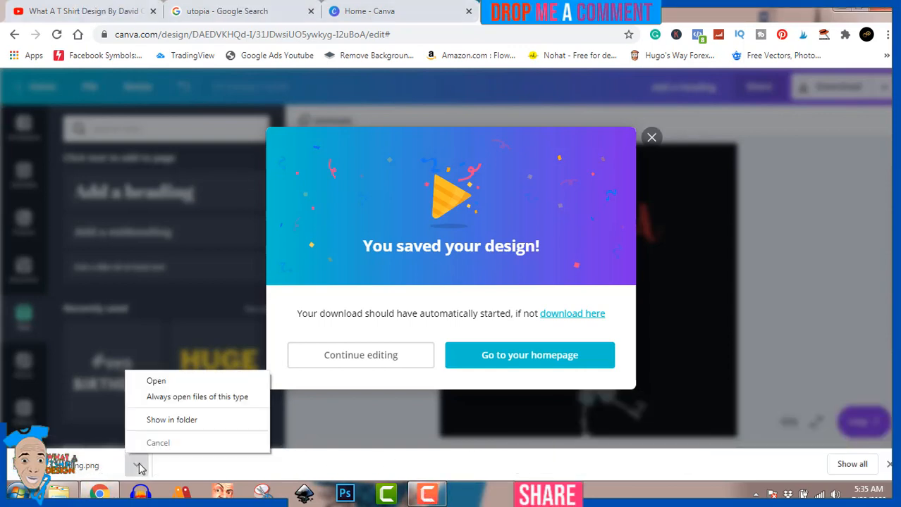
{"action": "left_click", "coordinate": [181, 422]}
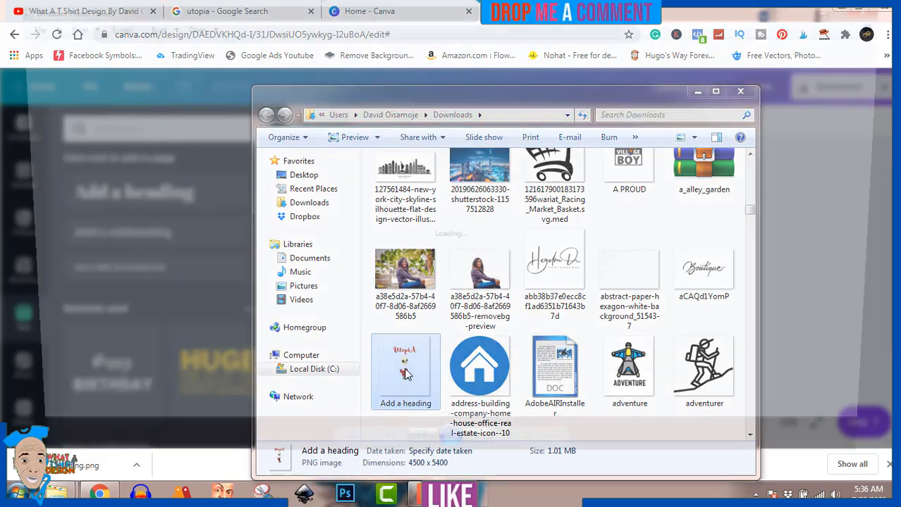
{"action": "double_click", "coordinate": [405, 373]}
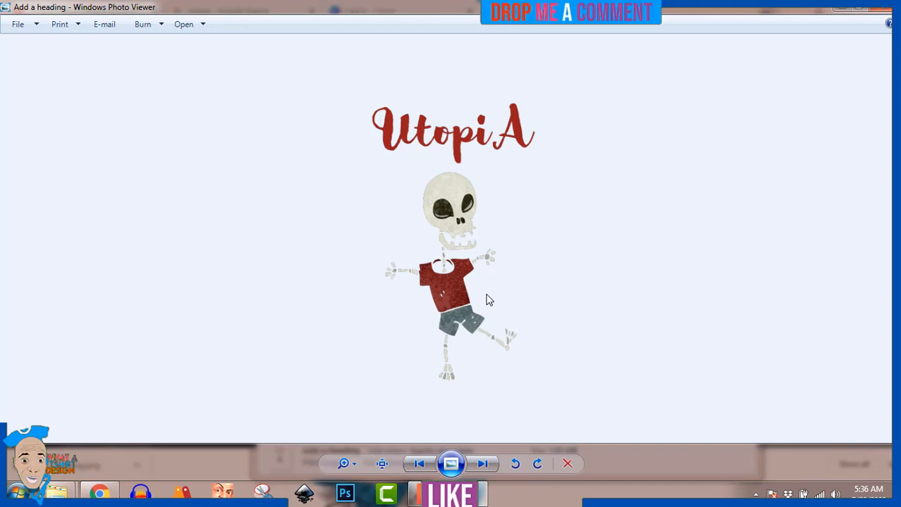
{"action": "left_click", "coordinate": [882, 12]}
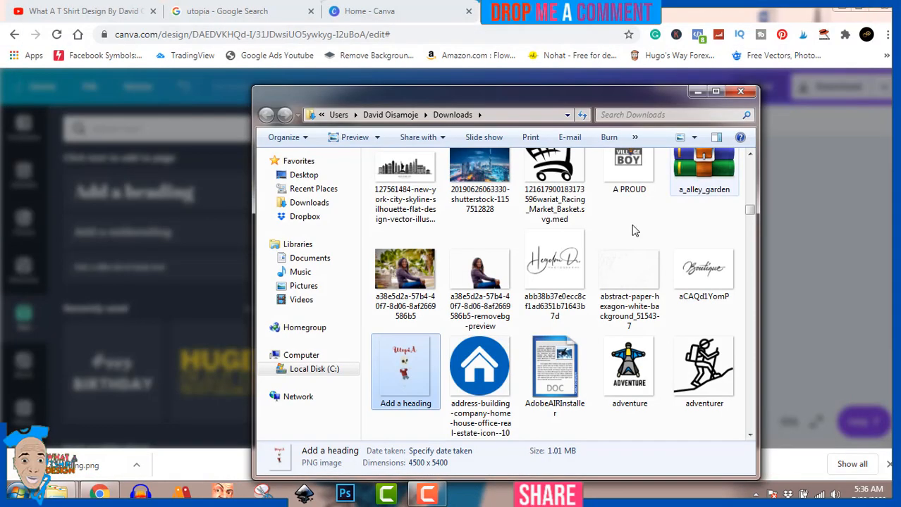
Step: Rename the downloaded "Add a heading" image file as "utopia"
{"action": "left_click", "coordinate": [406, 405]}
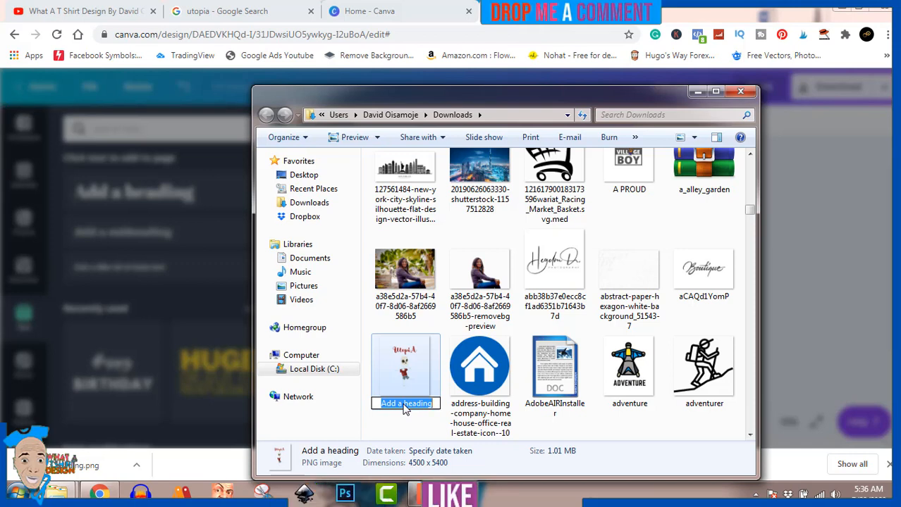
{"action": "type", "text": "u"}
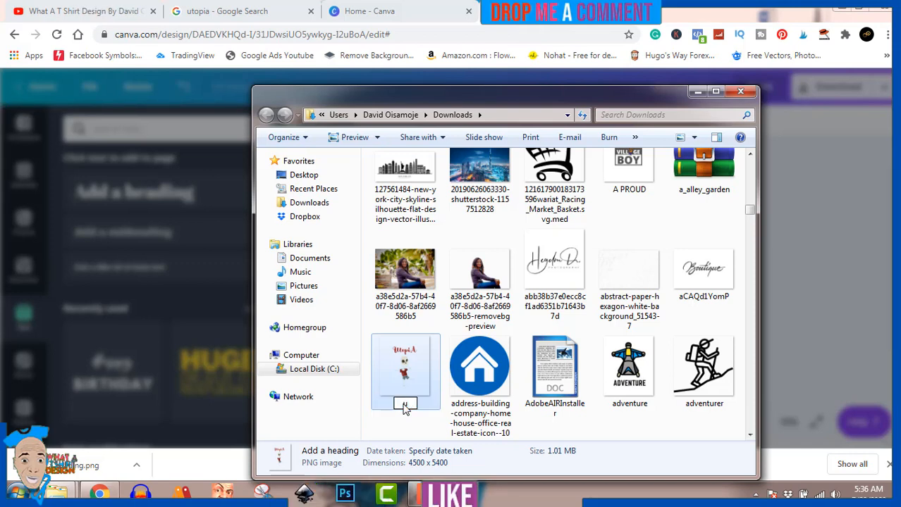
{"action": "type", "text": "t"}
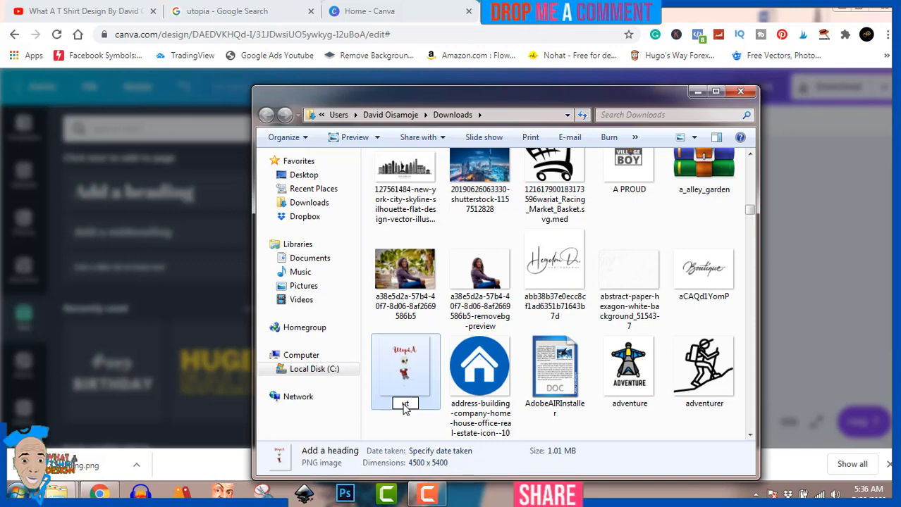
{"action": "type", "text": "p"}
{"action": "type", "text": "pia"}
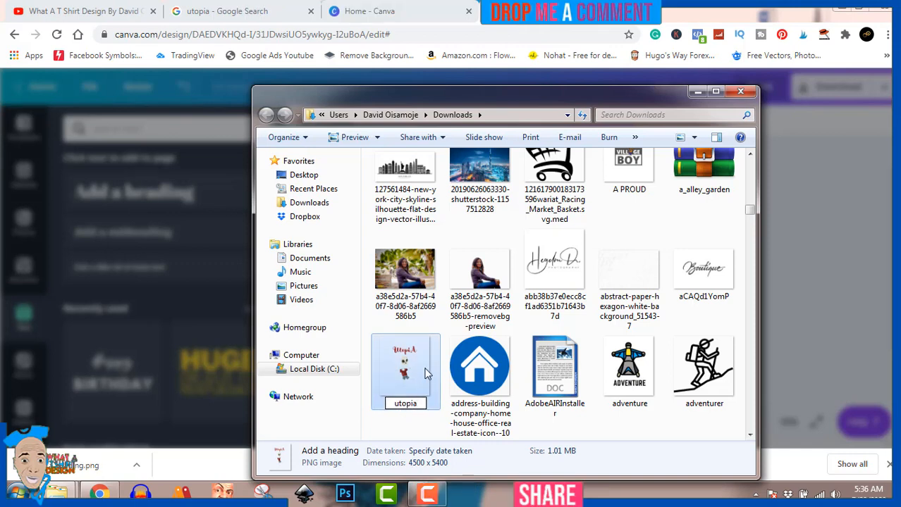
{"action": "key", "text": "Return"}
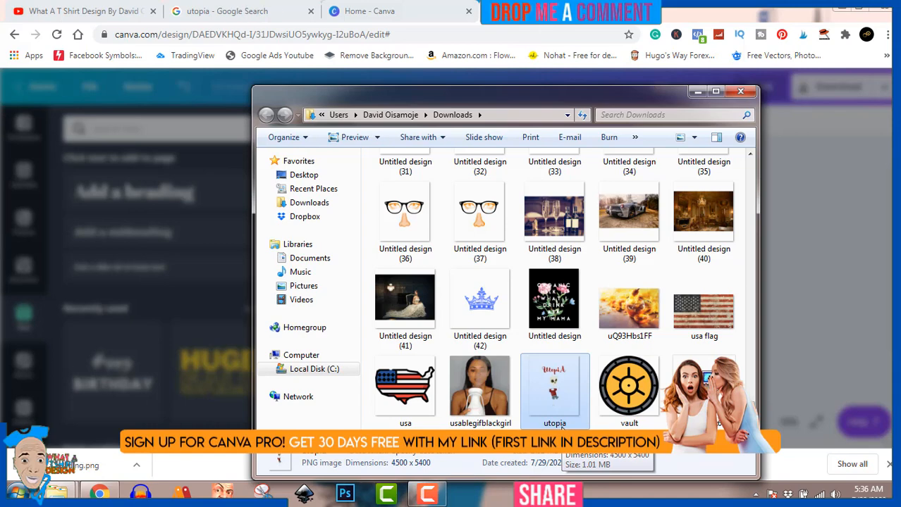
Step: Return to the Canva design, dismissing the saved-design message, and select the skeleton graphic
{"action": "left_click", "coordinate": [818, 176]}
{"action": "left_click", "coordinate": [816, 172]}
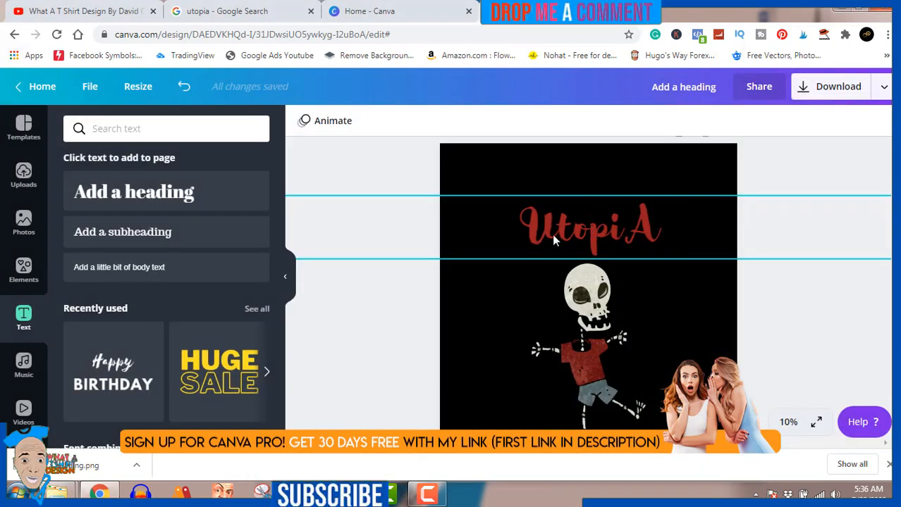
{"action": "left_click", "coordinate": [584, 317]}
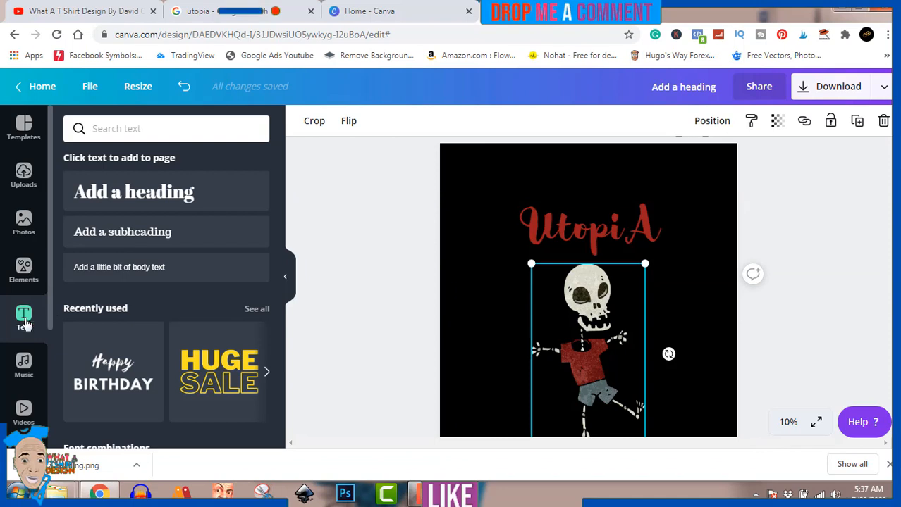
Step: Search the photo library for "skeleton" and add the free photo of the afro-haired skeleton wearing sunglasses to the design
{"action": "left_click", "coordinate": [24, 226]}
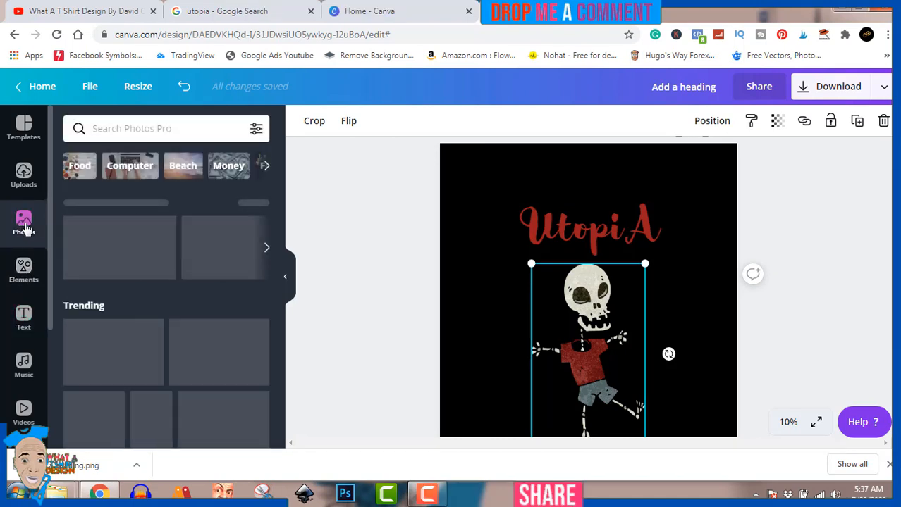
{"action": "left_click", "coordinate": [140, 130]}
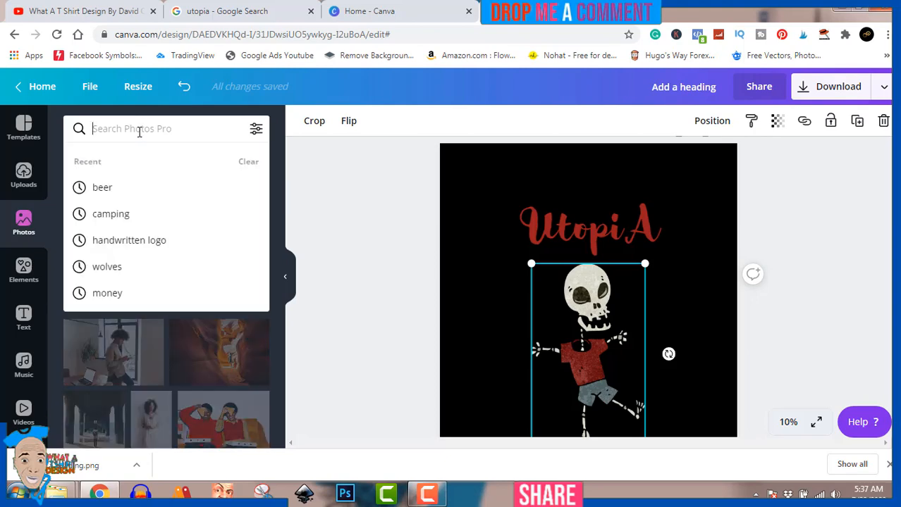
{"action": "type", "text": "ske"}
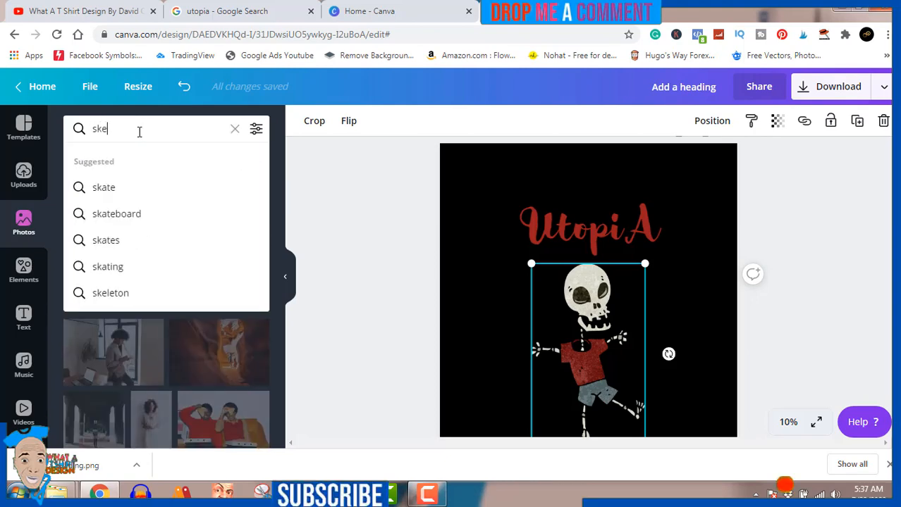
{"action": "type", "text": "leton"}
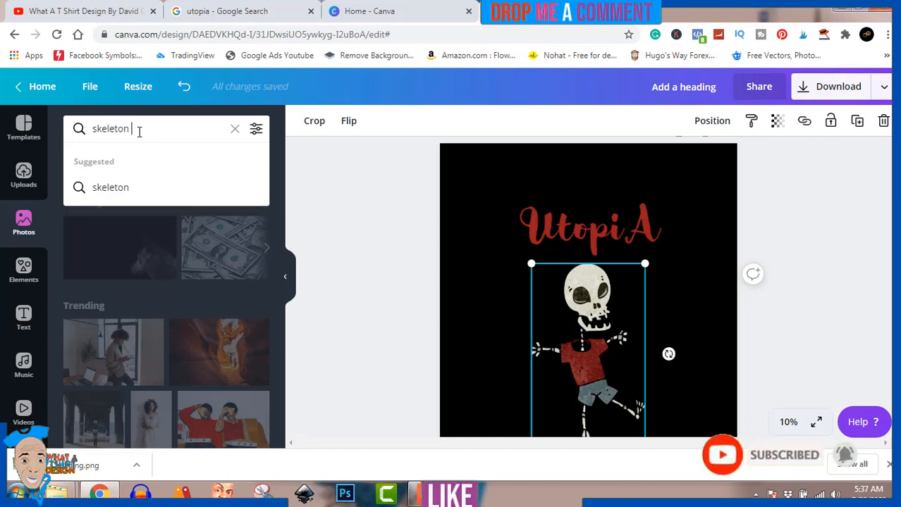
{"action": "key", "text": "Return"}
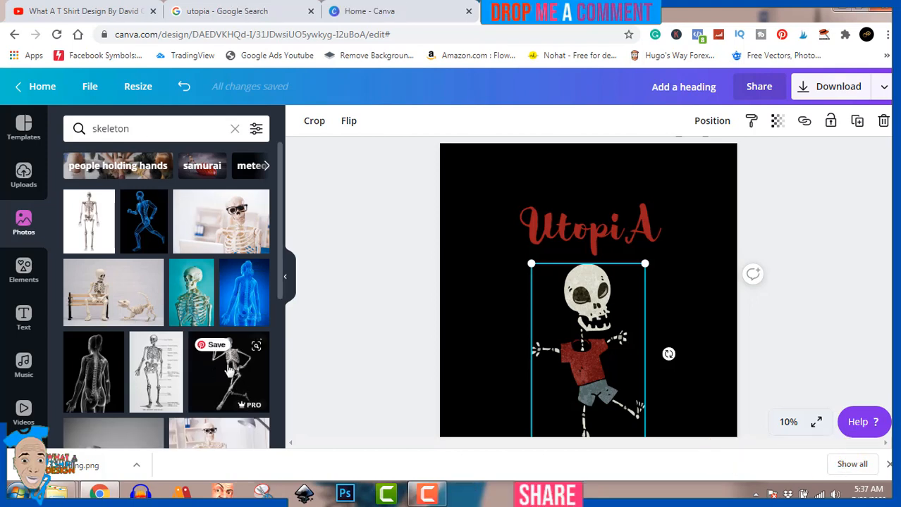
{"action": "scroll", "coordinate": [154, 302], "scroll_direction": "down", "scroll_amount": 8}
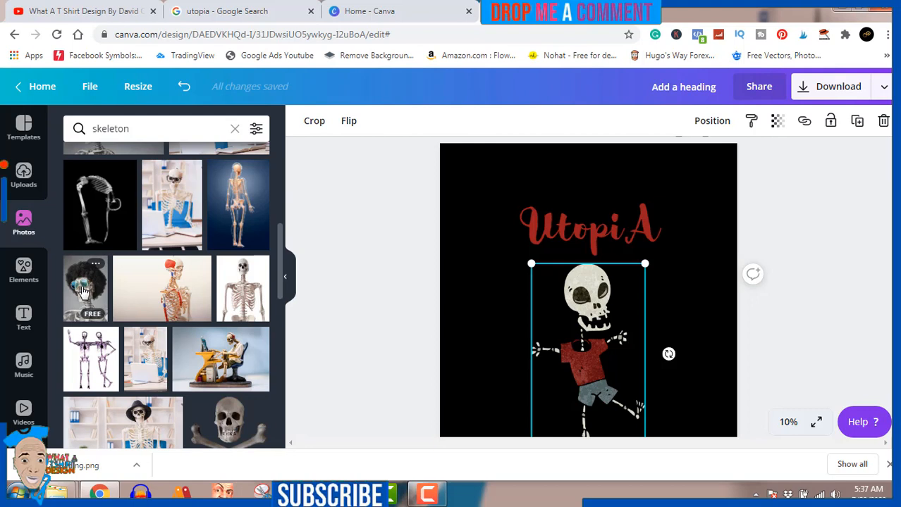
{"action": "left_click", "coordinate": [84, 290]}
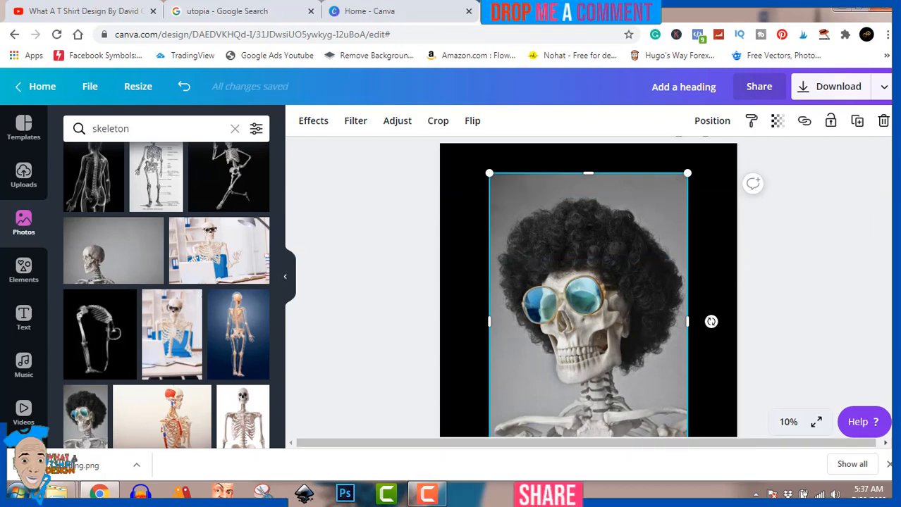
{"action": "scroll", "coordinate": [587, 287], "scroll_direction": "down", "scroll_amount": 2}
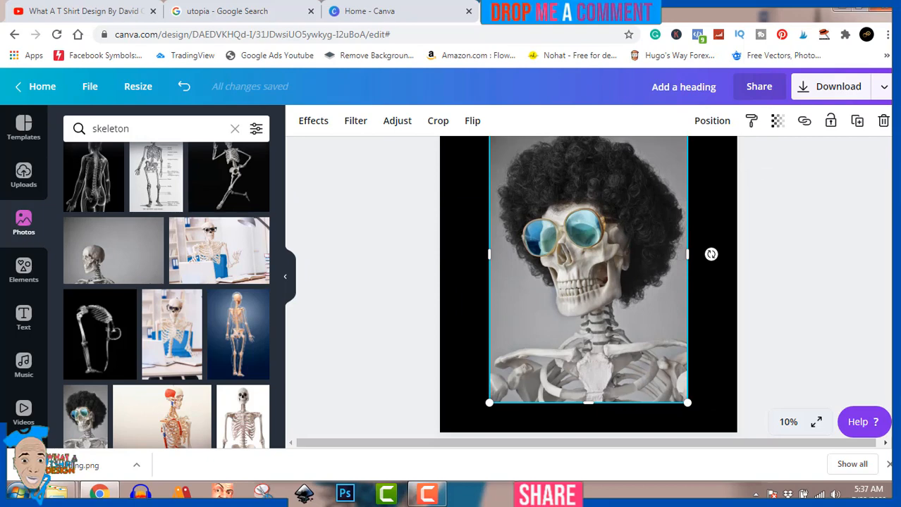
{"action": "scroll", "coordinate": [588, 287], "scroll_direction": "up", "scroll_amount": 2}
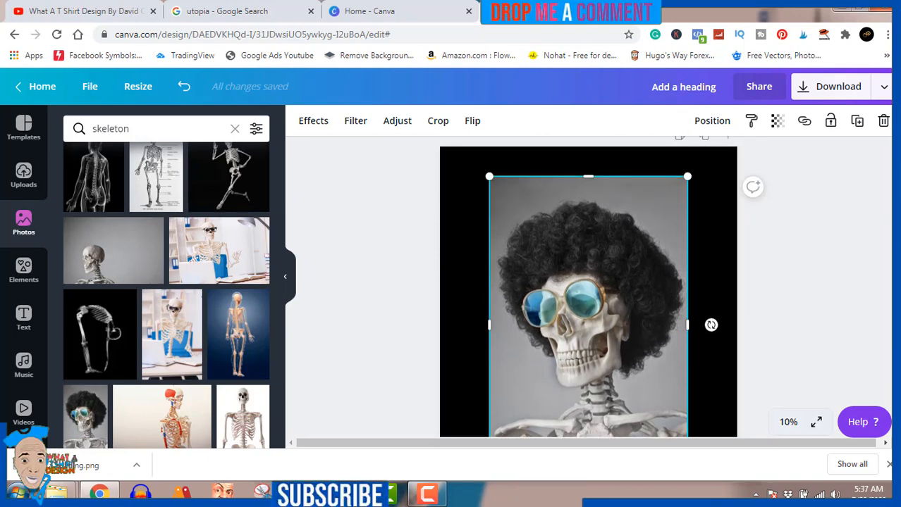
Step: Send the afro skeleton photo to the back and delete the dancing skeleton graphic
{"action": "left_click", "coordinate": [778, 232]}
{"action": "left_click", "coordinate": [629, 240]}
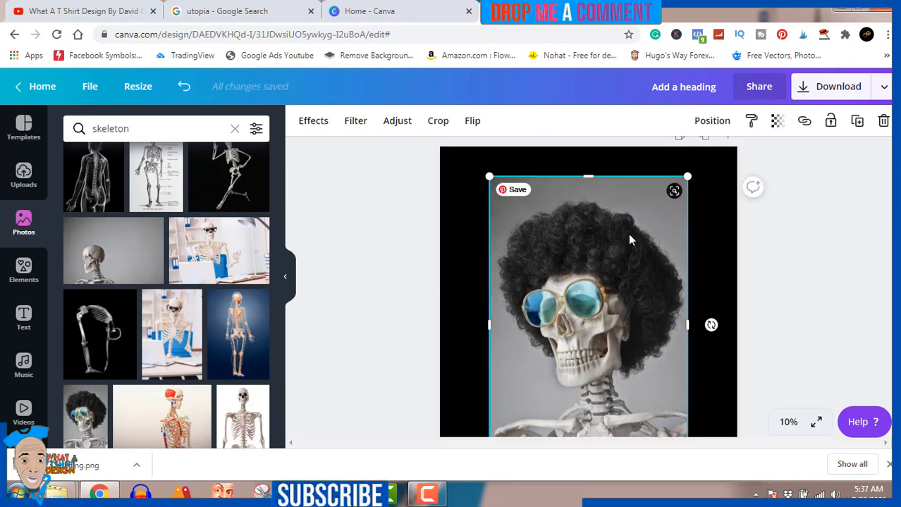
{"action": "right_click", "coordinate": [630, 240]}
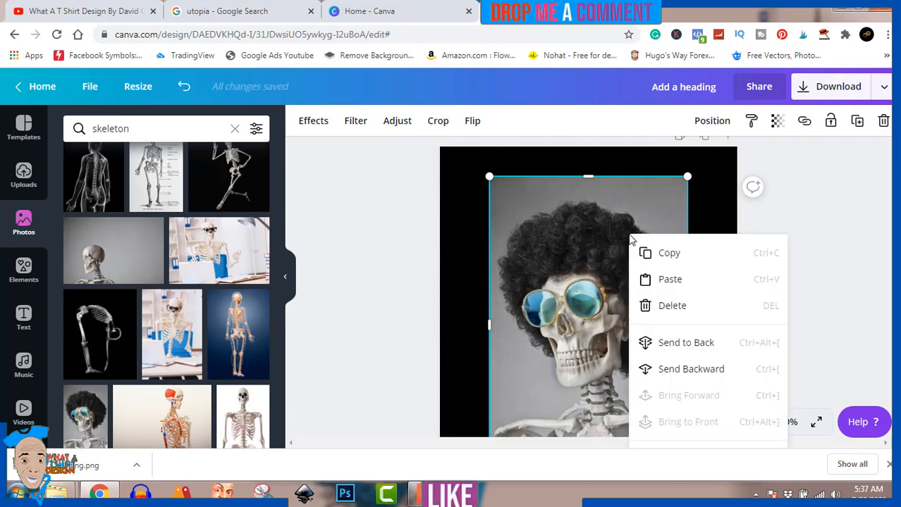
{"action": "left_click", "coordinate": [686, 343]}
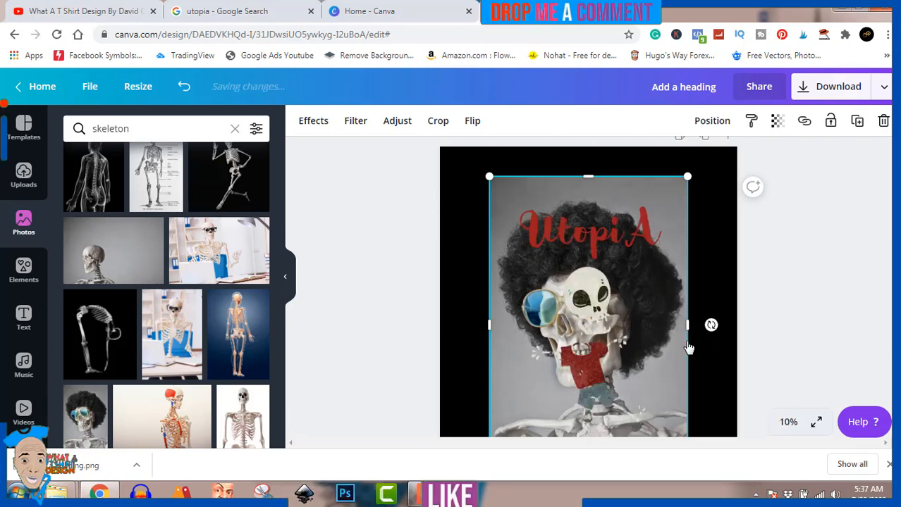
{"action": "left_click", "coordinate": [590, 330]}
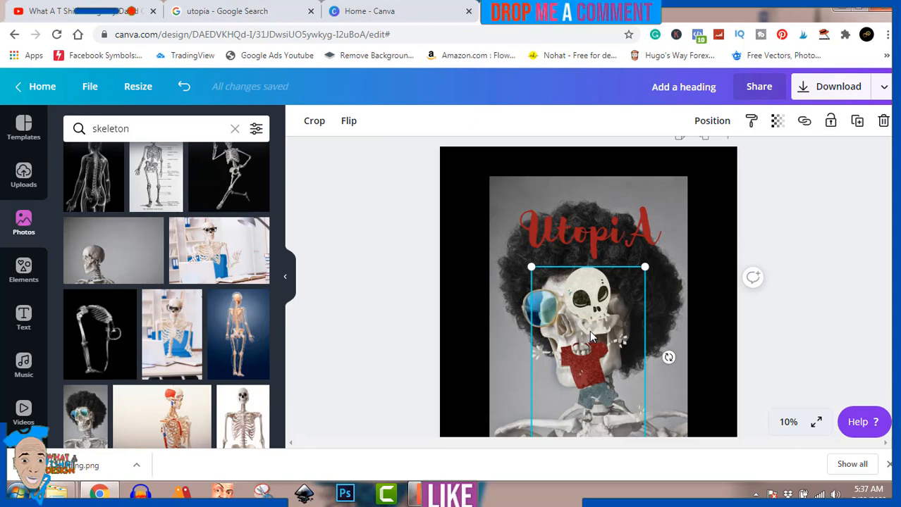
{"action": "key", "text": "Delete"}
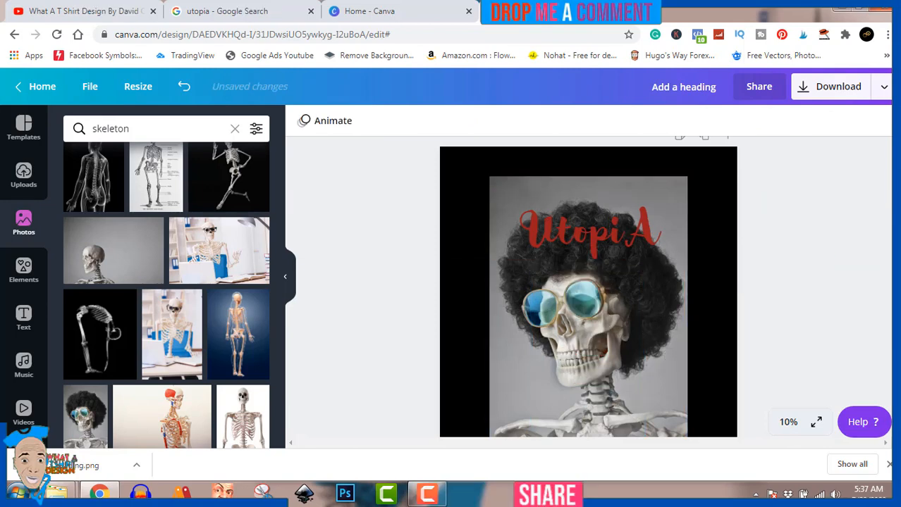
Step: Move the "UtopiA" text down onto the skeleton's chest, centred along the lower edge of the photo
{"action": "scroll", "coordinate": [588, 289], "scroll_direction": "down", "scroll_amount": 1}
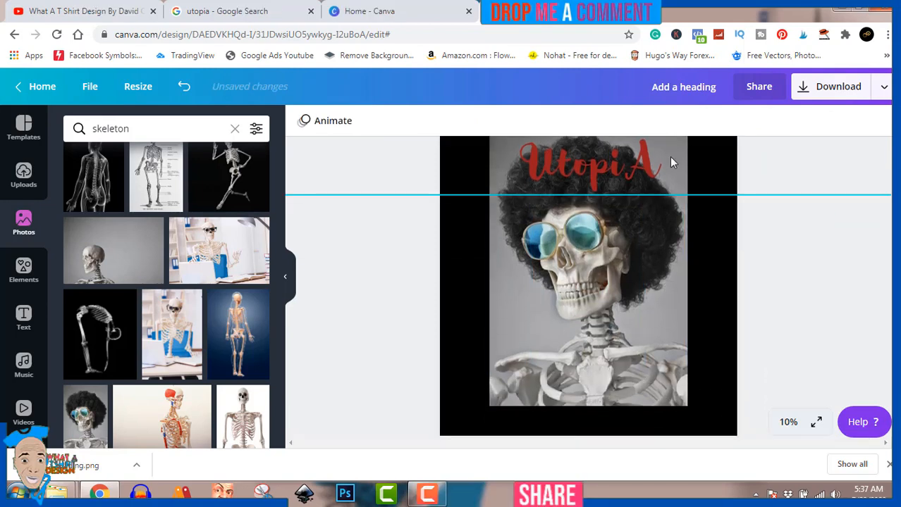
{"action": "left_click", "coordinate": [606, 180]}
{"action": "left_click_drag", "start_coordinate": [606, 174], "coordinate": [604, 366]}
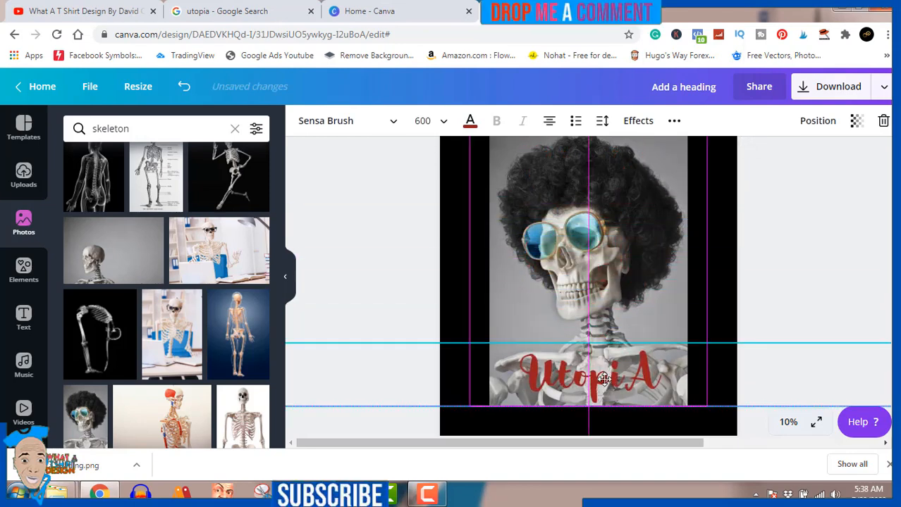
{"action": "left_click", "coordinate": [847, 282]}
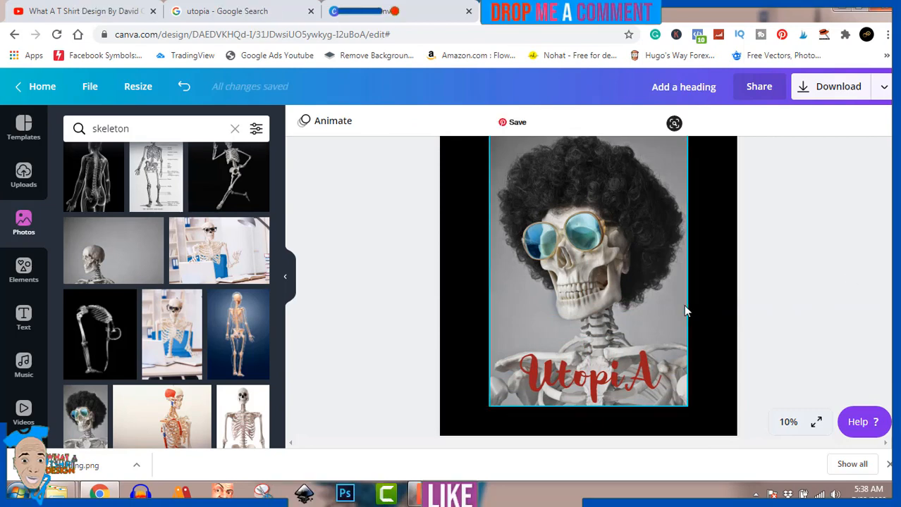
Step: Try the near-black and dark grey photo colors on the "UtopiA" text, and set it back to the dark red document color
{"action": "left_click_drag", "start_coordinate": [603, 380], "coordinate": [601, 380]}
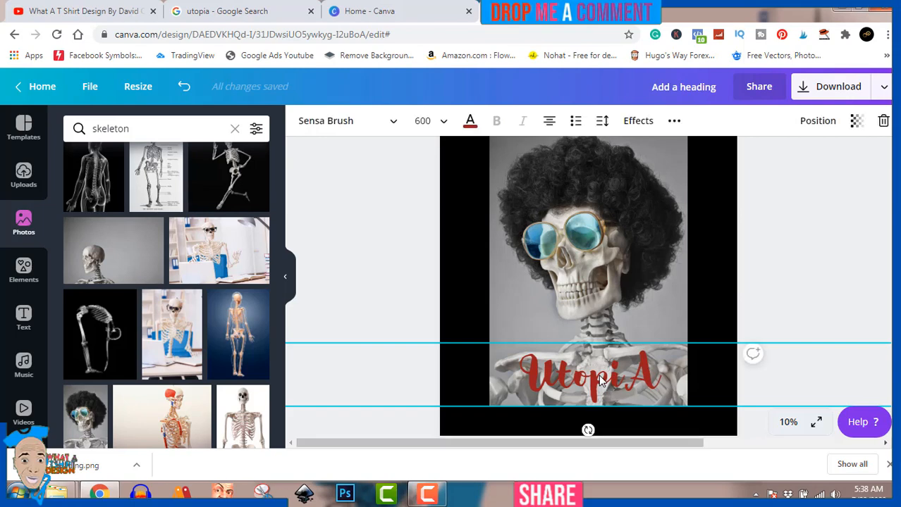
{"action": "left_click", "coordinate": [470, 123]}
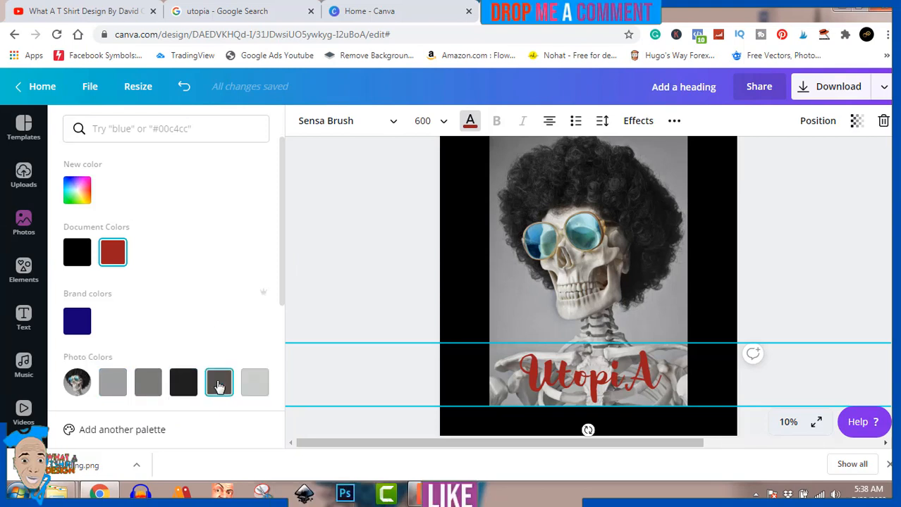
{"action": "left_click", "coordinate": [184, 387]}
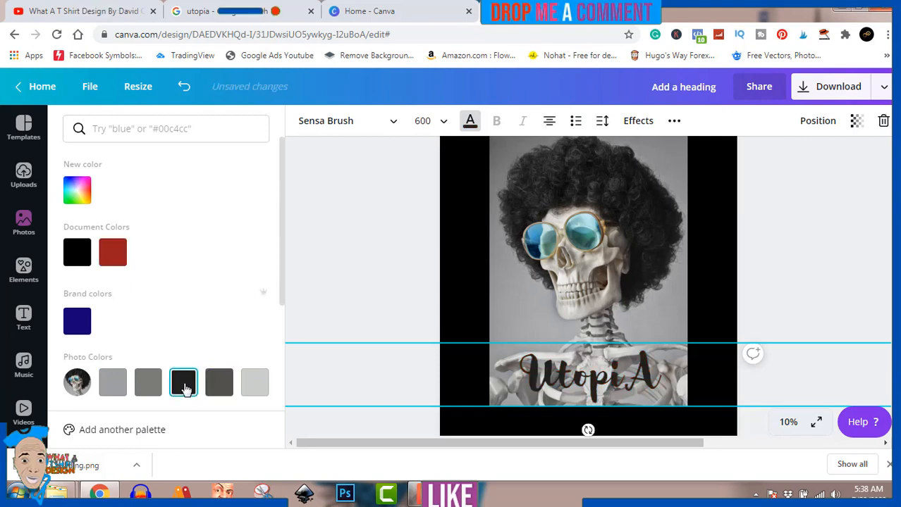
{"action": "left_click", "coordinate": [218, 383]}
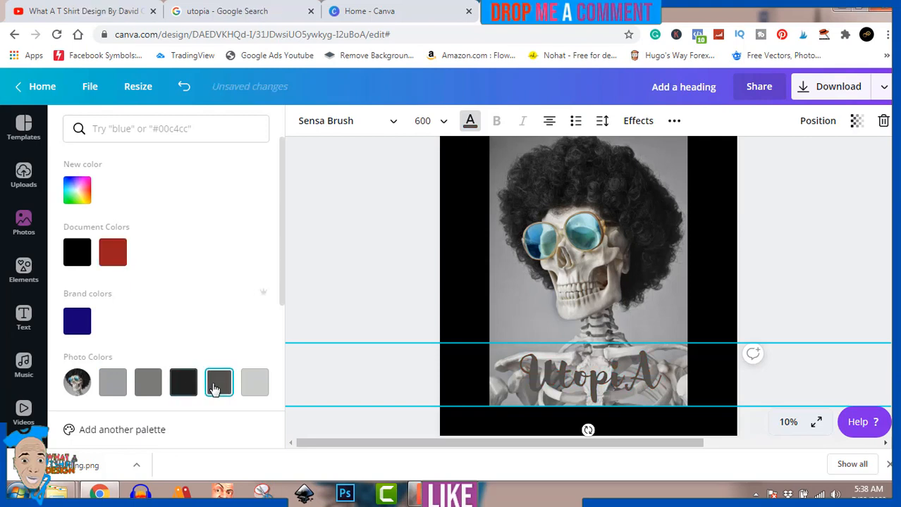
{"action": "left_click", "coordinate": [116, 249]}
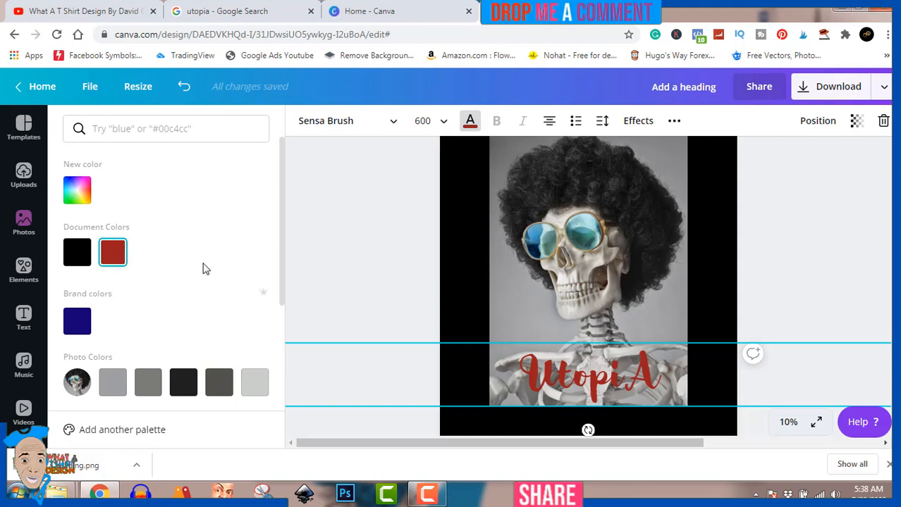
Step: Download the afro skeleton design as a PNG at 4500 x 5400 px with a transparent background
{"action": "left_click", "coordinate": [839, 89]}
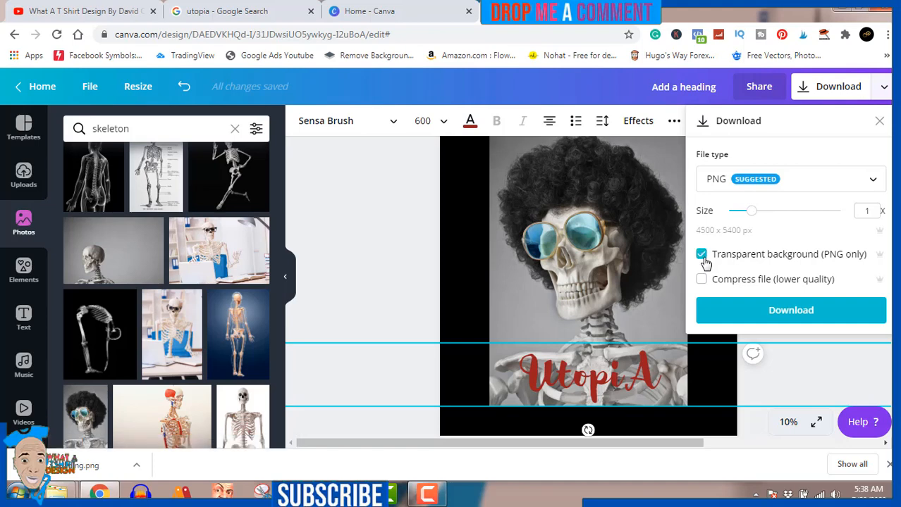
{"action": "left_click", "coordinate": [789, 312]}
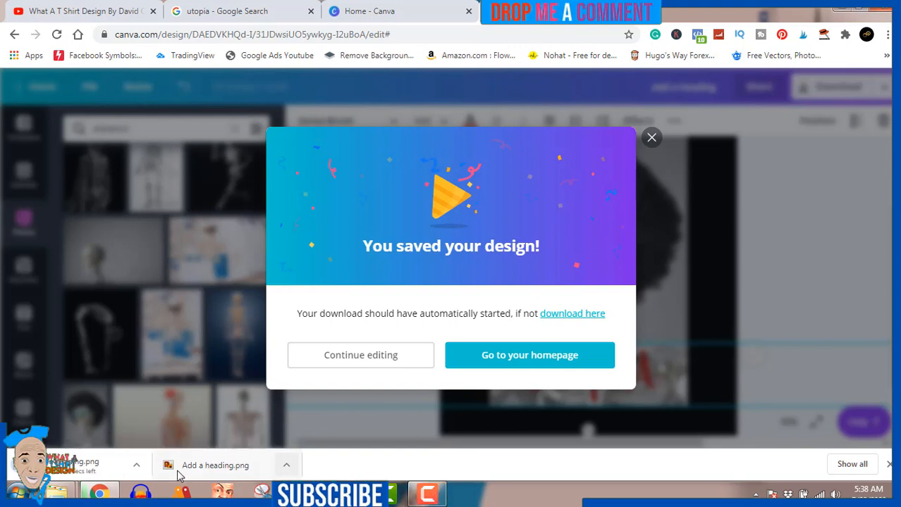
Step: Show the newly downloaded PNG in its folder and open it in Windows Photo Viewer
{"action": "left_click", "coordinate": [137, 467]}
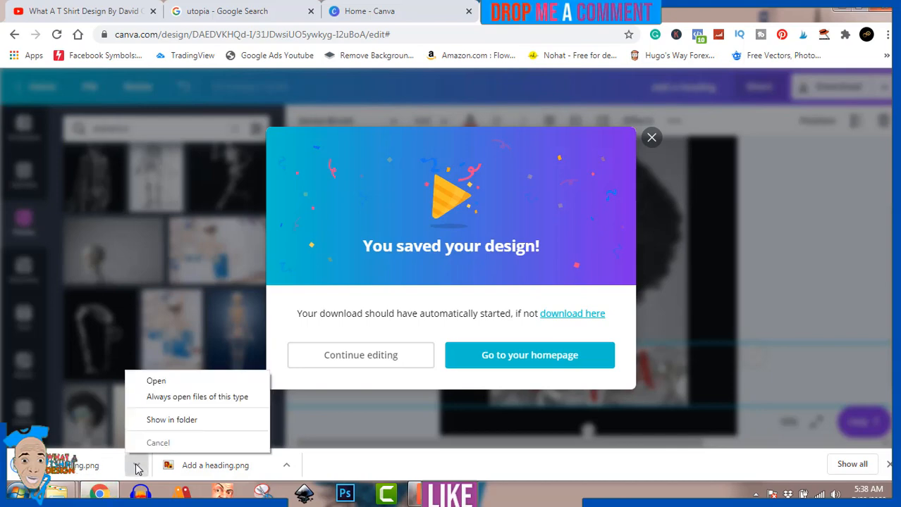
{"action": "left_click", "coordinate": [176, 421]}
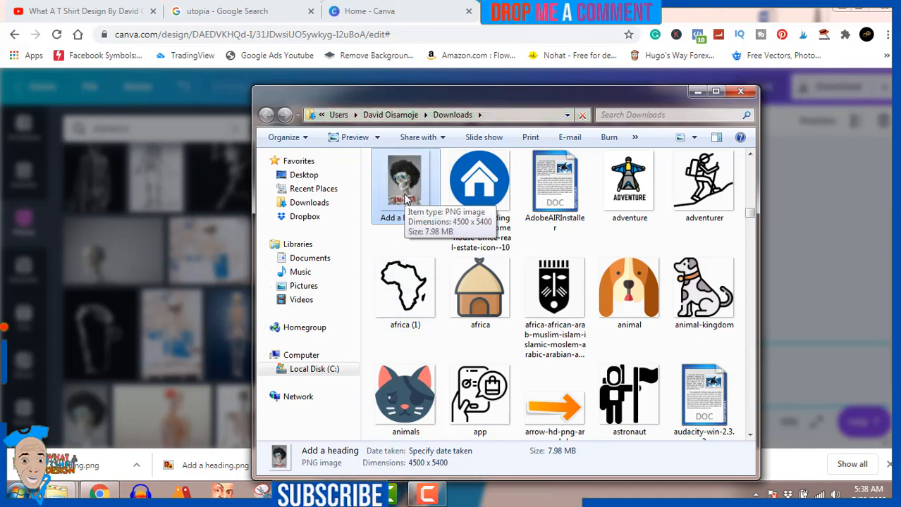
{"action": "double_click", "coordinate": [405, 200]}
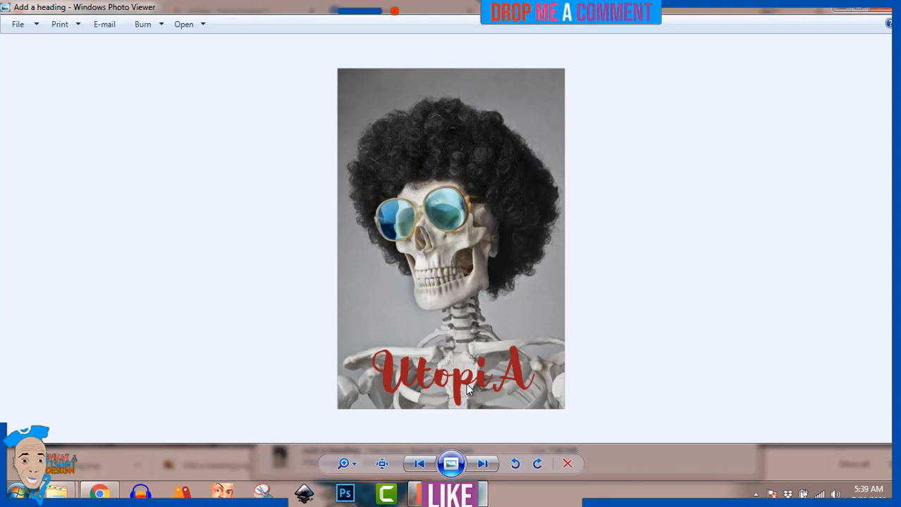
{"action": "left_click", "coordinate": [435, 498]}
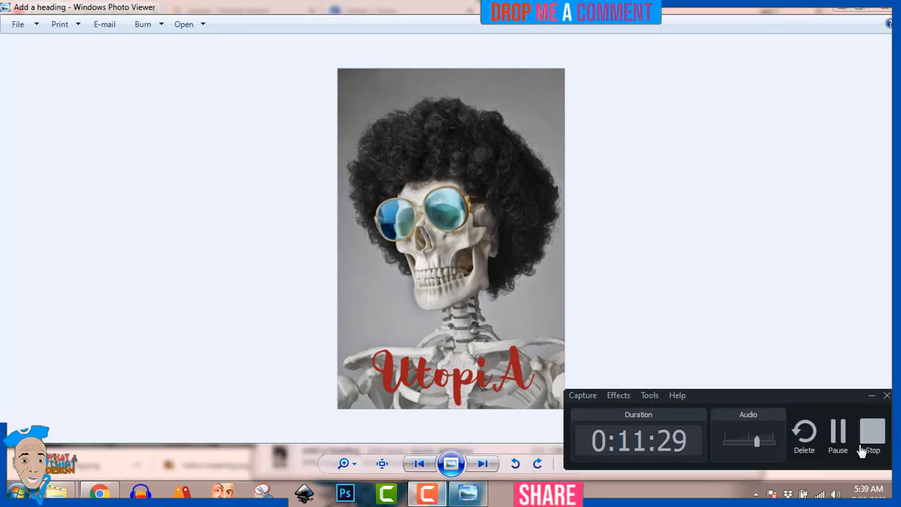
{"action": "left_click", "coordinate": [866, 441]}
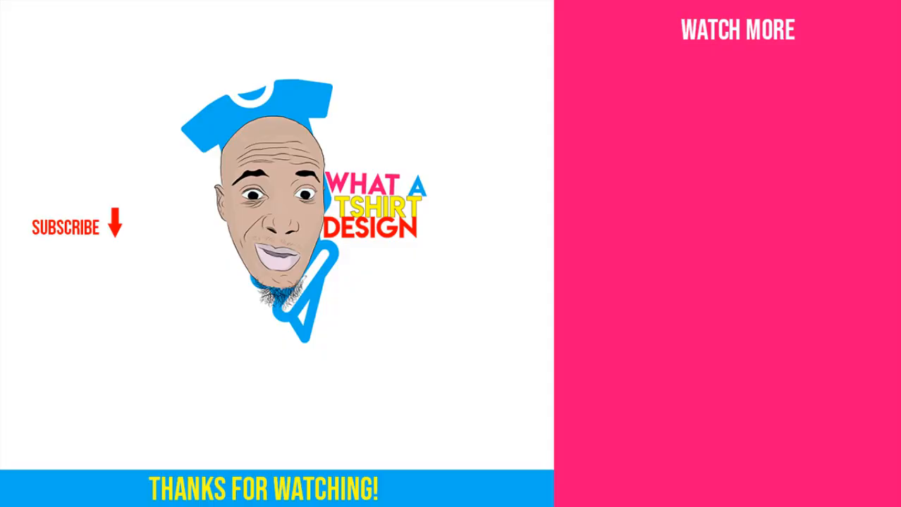